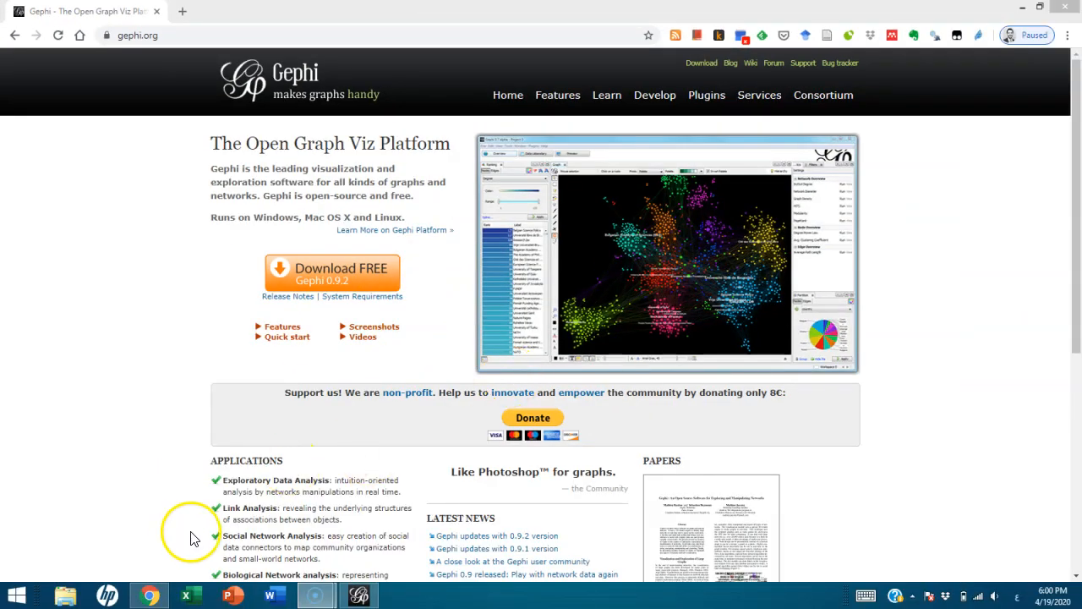
# Step: Switch to Gephi and import the GEXF file as a directed graph into a new workspace
pyautogui.click(358, 595)
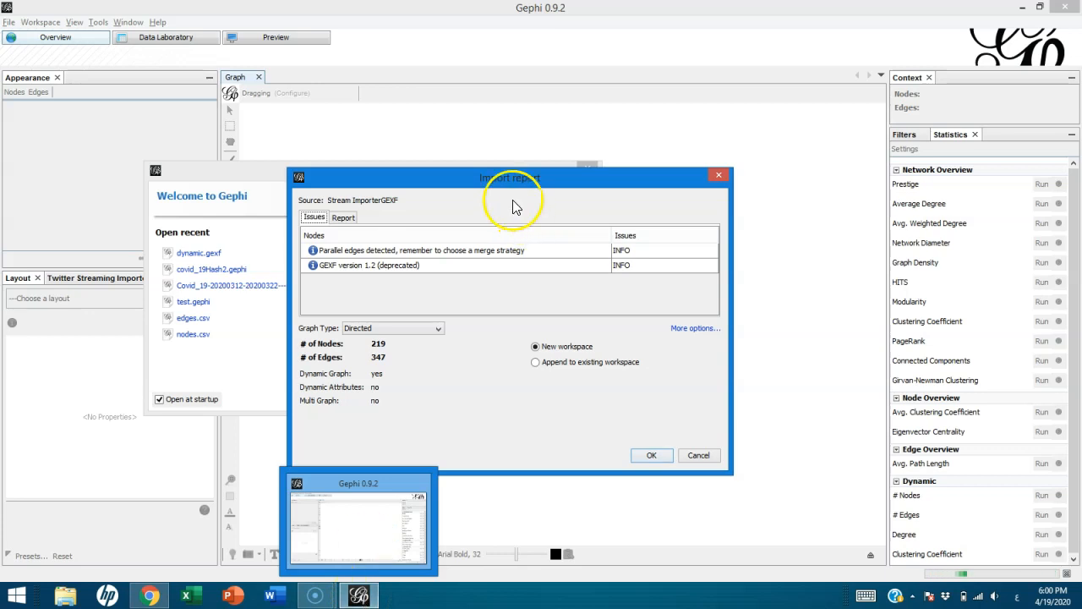
pyautogui.click(455, 186)
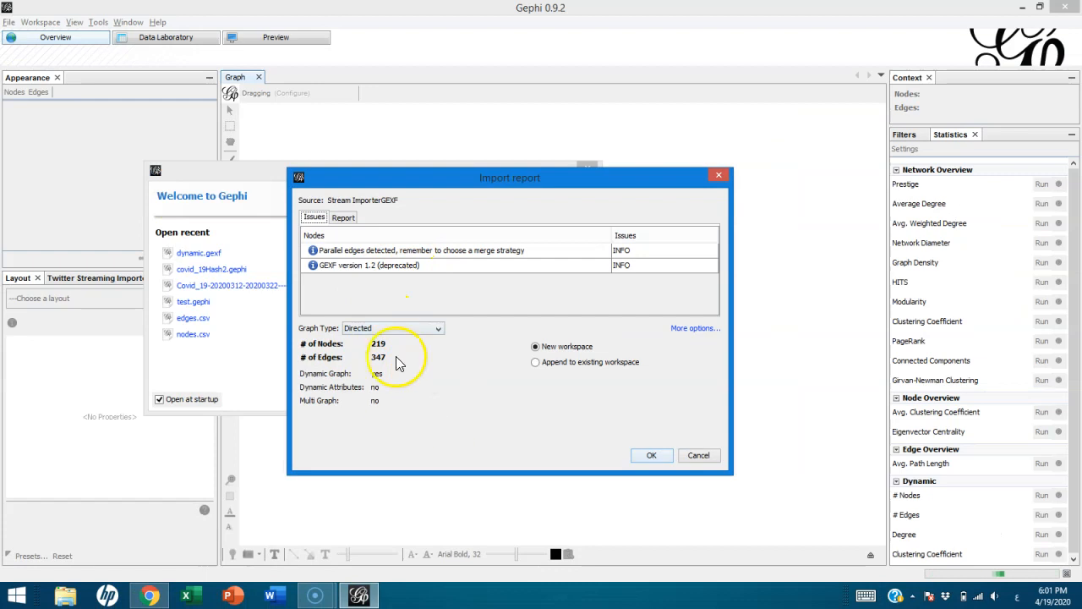
pyautogui.click(648, 456)
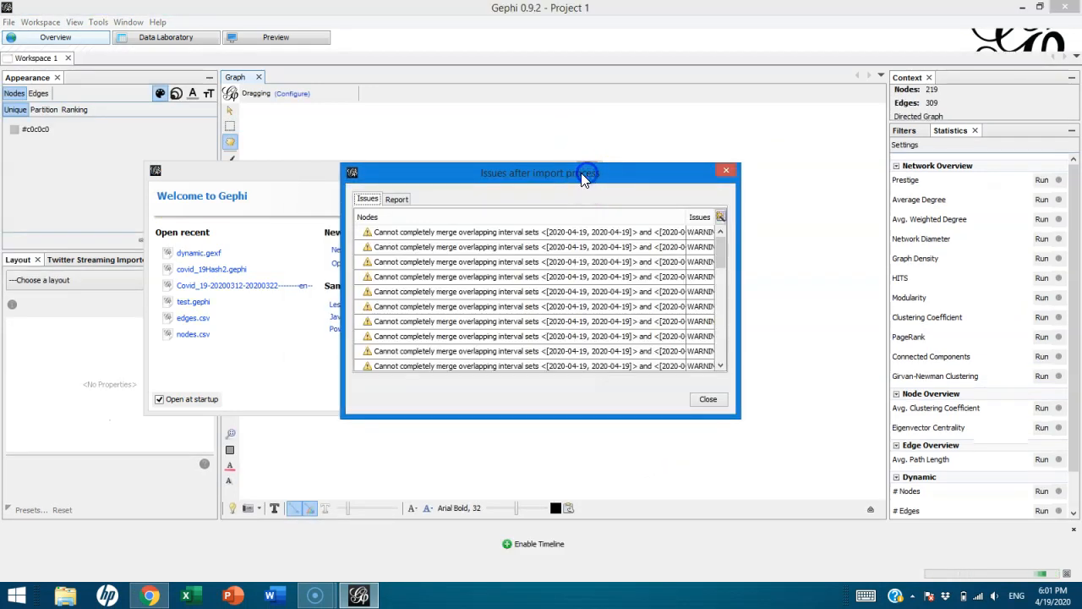
# Step: Skim the list of issues from the import, and close both the issues report and the welcome window
pyautogui.scroll(-3, 520, 272)
pyautogui.scroll(-2, 520, 272)
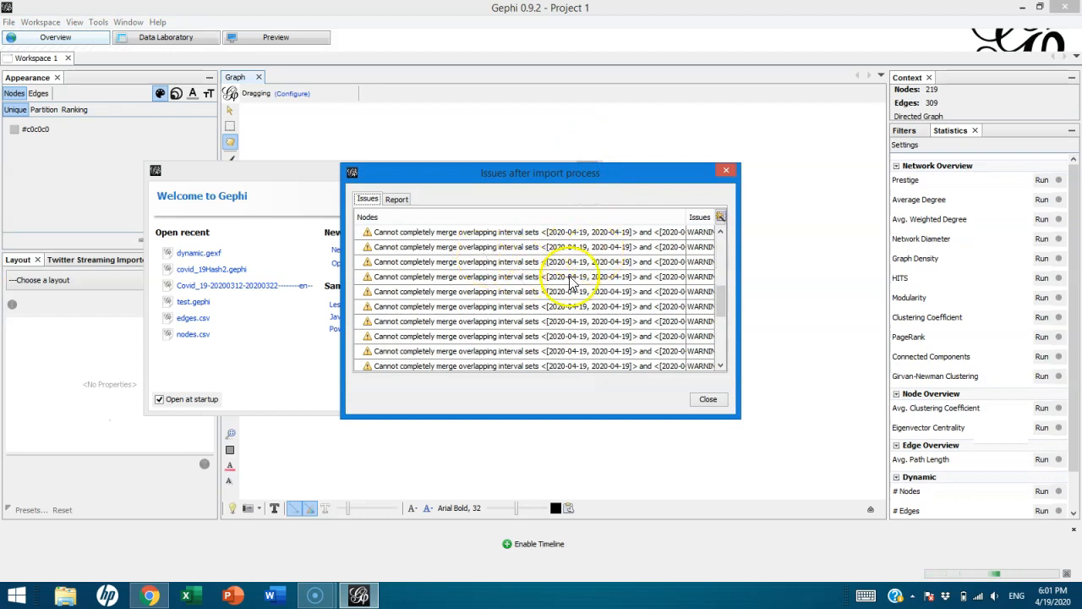
pyautogui.click(709, 400)
pyautogui.click(472, 184)
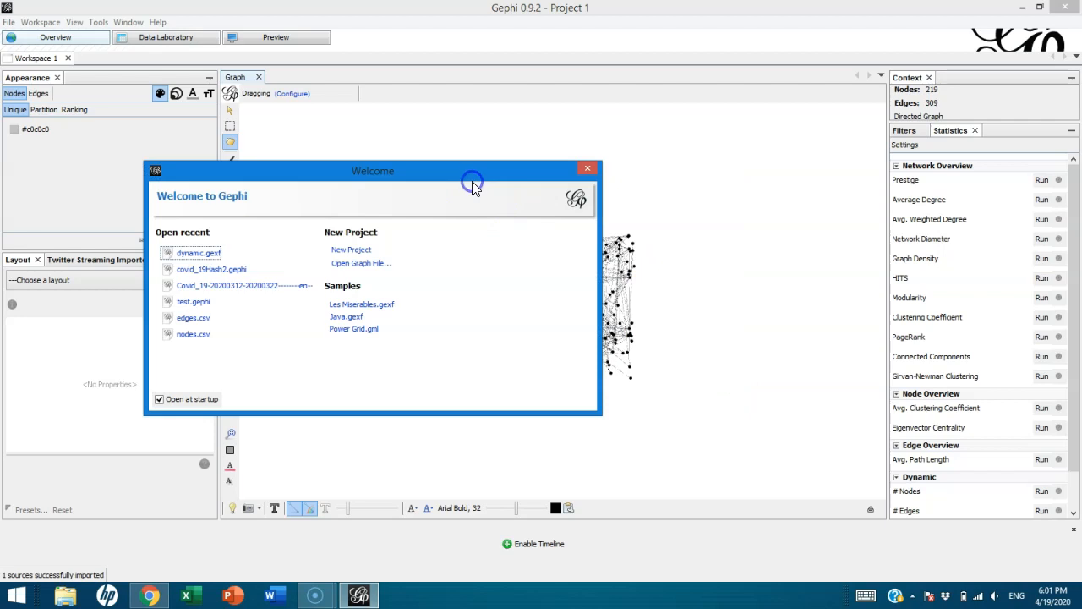
pyautogui.click(588, 168)
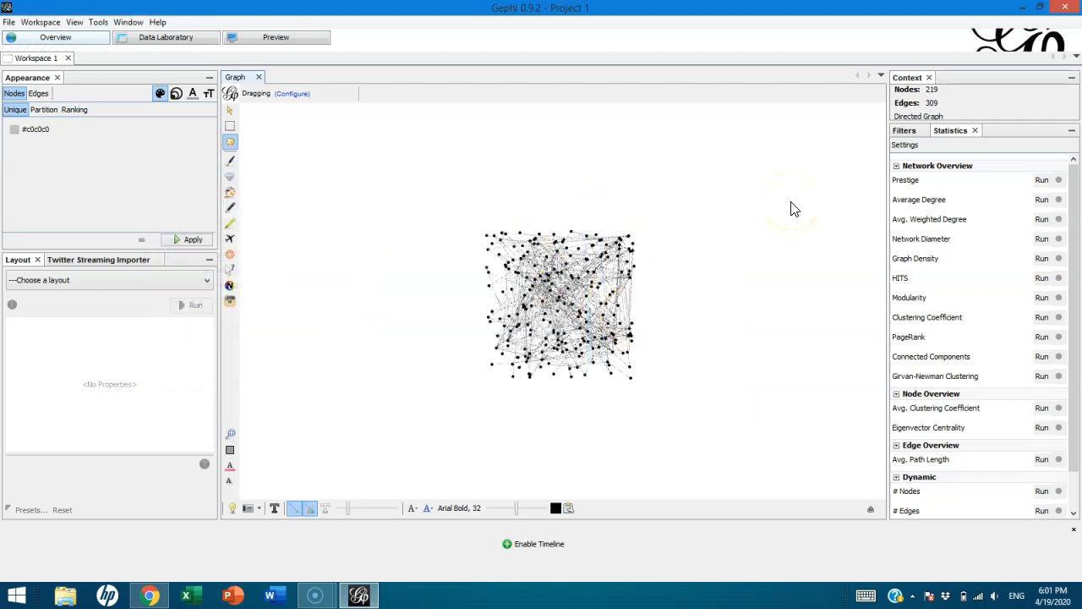
# Step: Examine the imported graph's node table and edge table in the Data Laboratory
pyautogui.click(47, 37)
pyautogui.moveTo(489, 245); pyautogui.dragTo(471, 308)
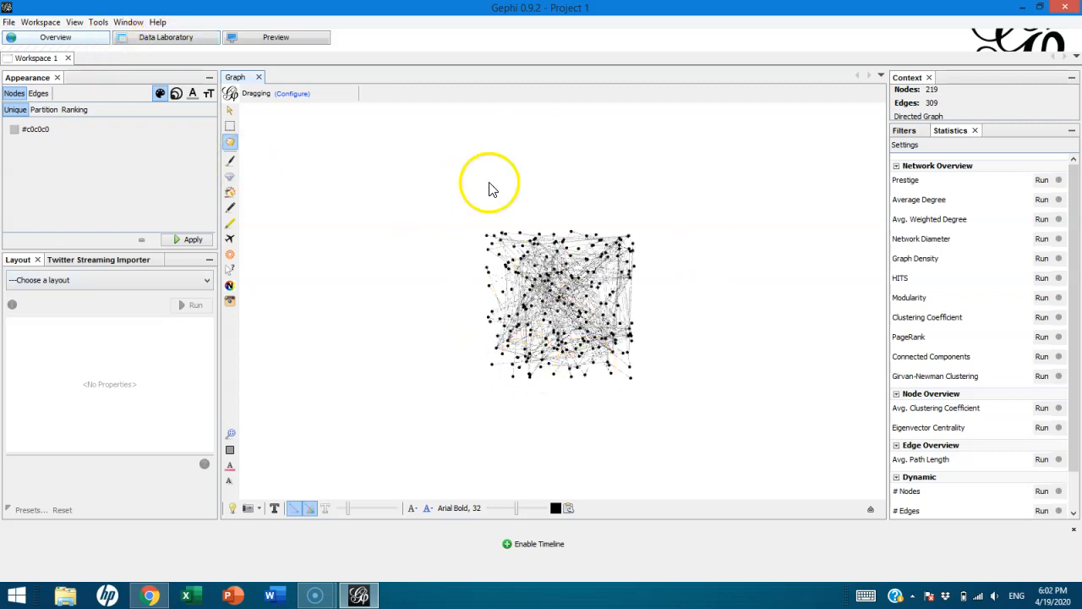
pyautogui.click(165, 40)
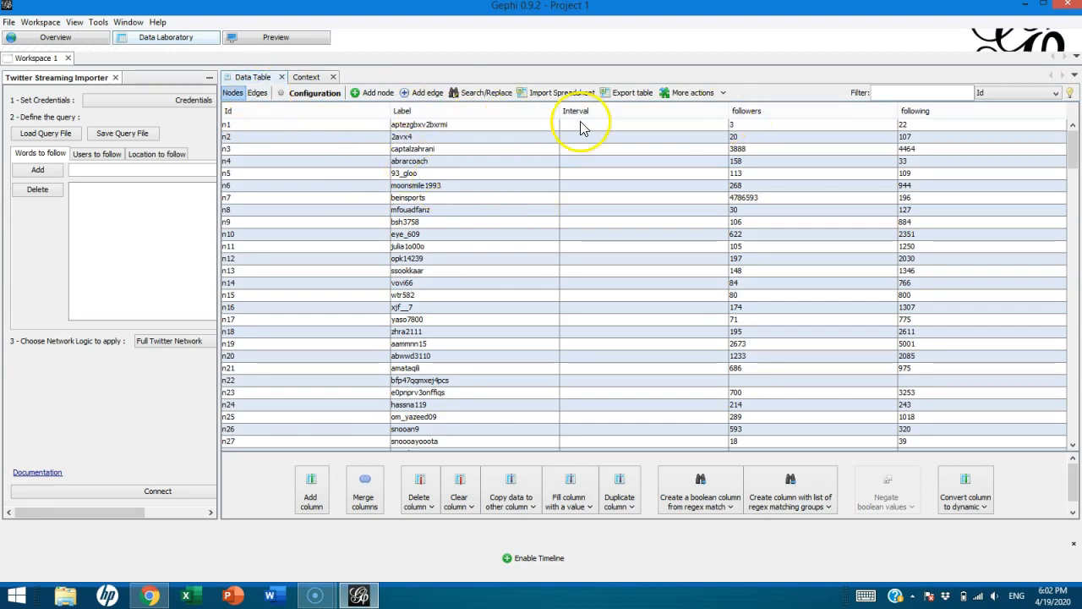
pyautogui.click(257, 92)
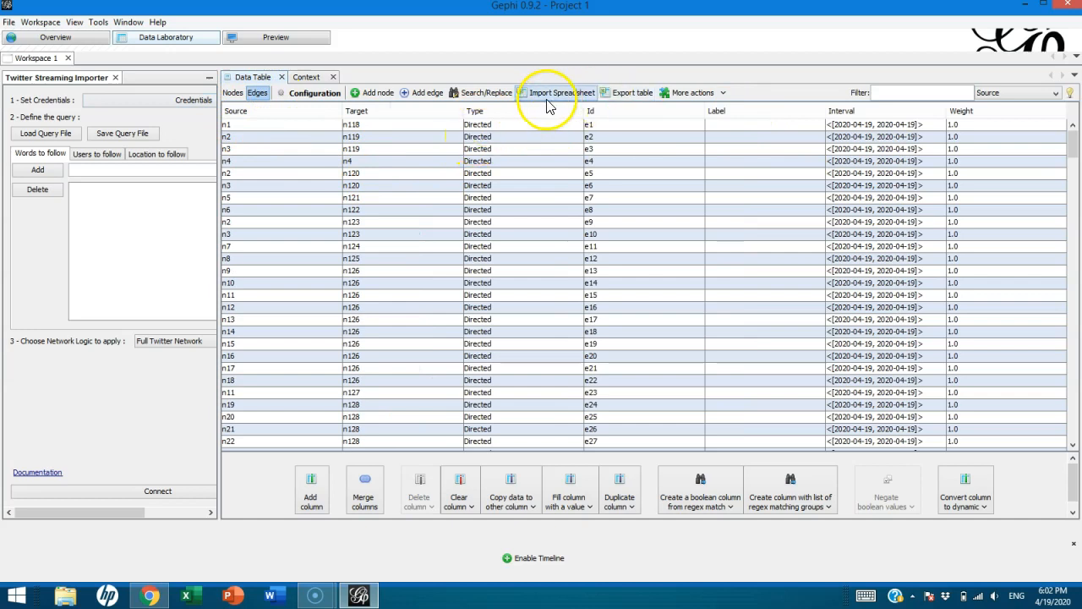
# Step: Render the network in Preview with the Default preset
pyautogui.click(267, 40)
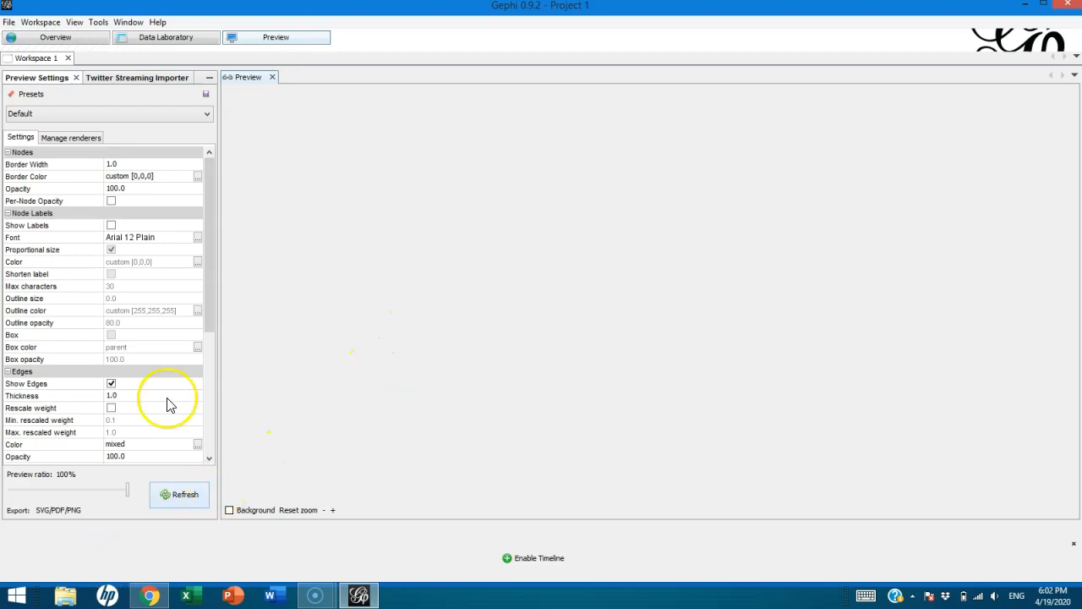
pyautogui.click(191, 497)
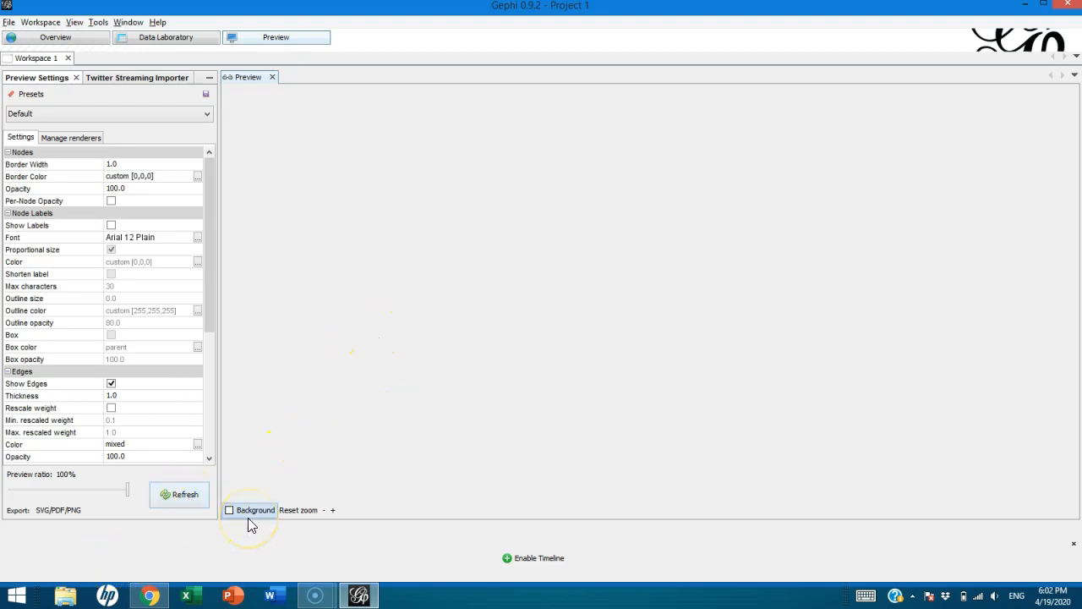
pyautogui.click(132, 493)
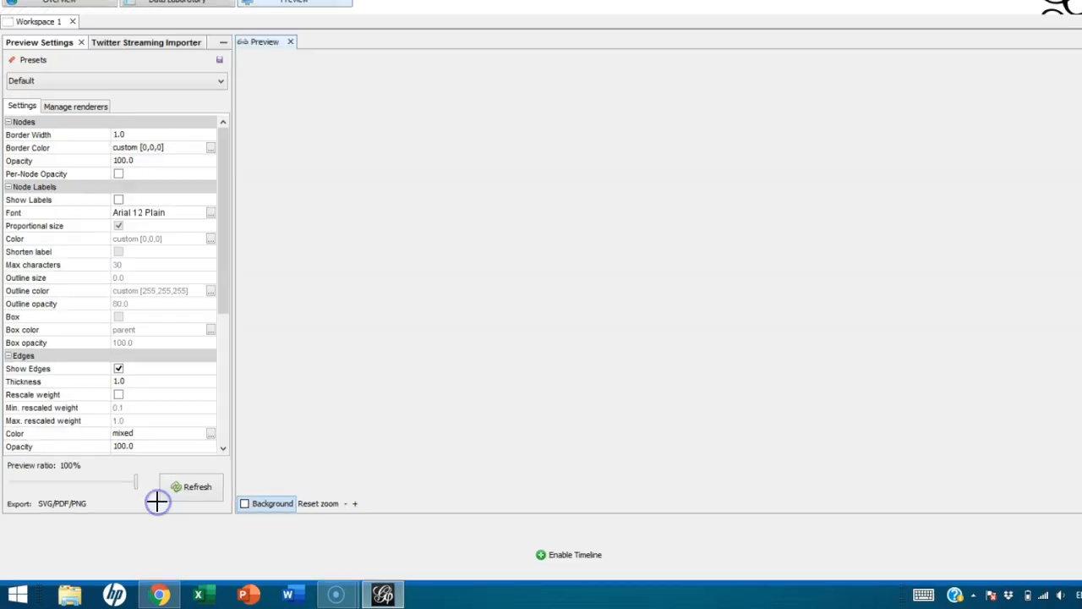
pyautogui.click(157, 501)
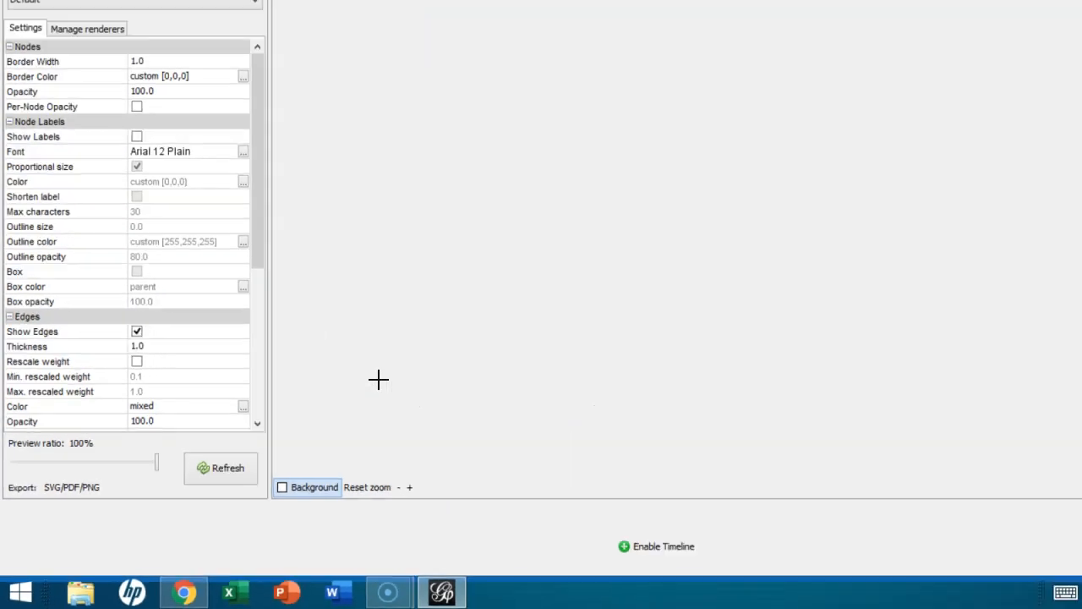
pyautogui.click(182, 493)
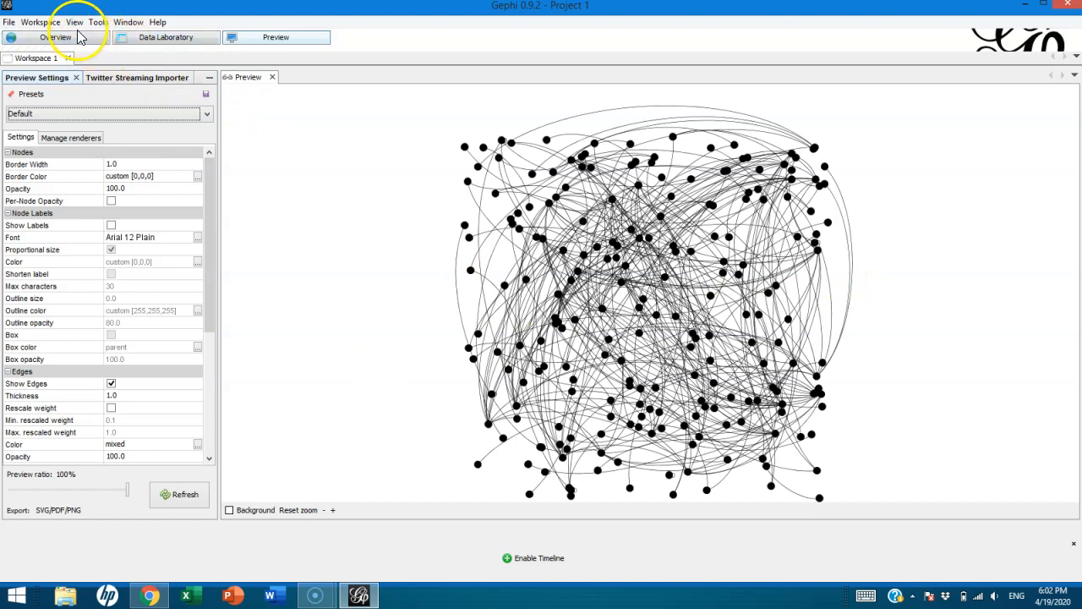
# Step: Back in the Overview, calculate the Indegree, Domain, Proximity and Rank Prestige metrics, using followers as the prominence attribute
pyautogui.click(66, 43)
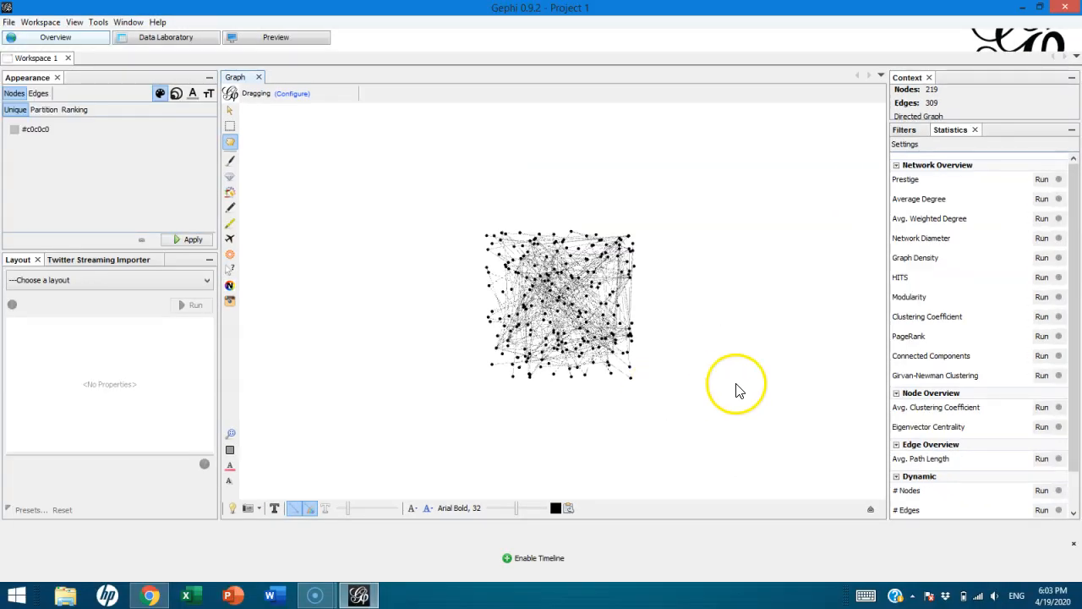
pyautogui.click(912, 134)
pyautogui.click(944, 133)
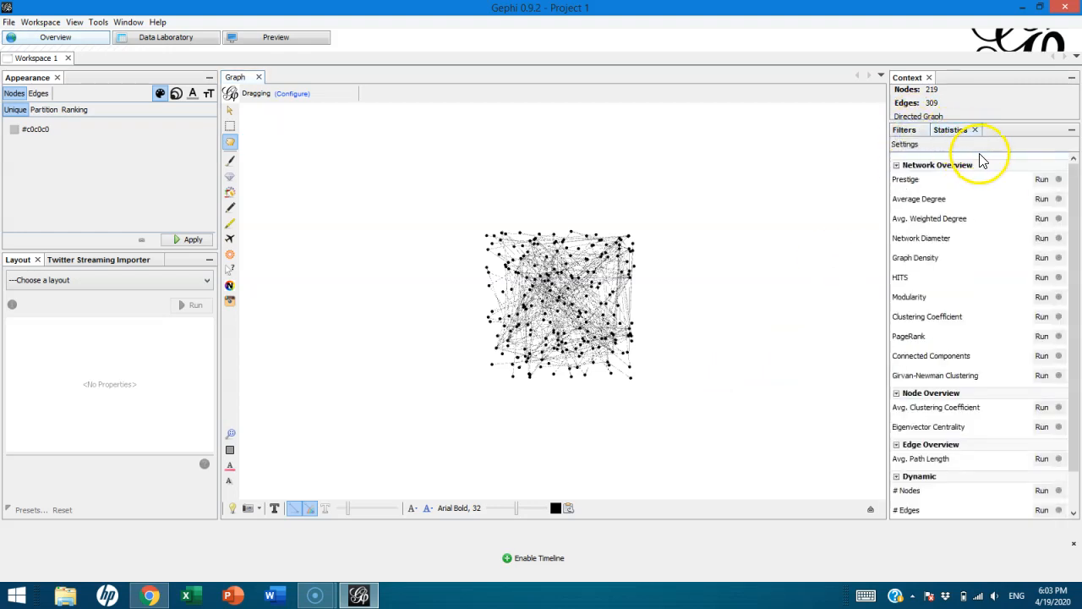
pyautogui.click(1042, 179)
pyautogui.click(730, 451)
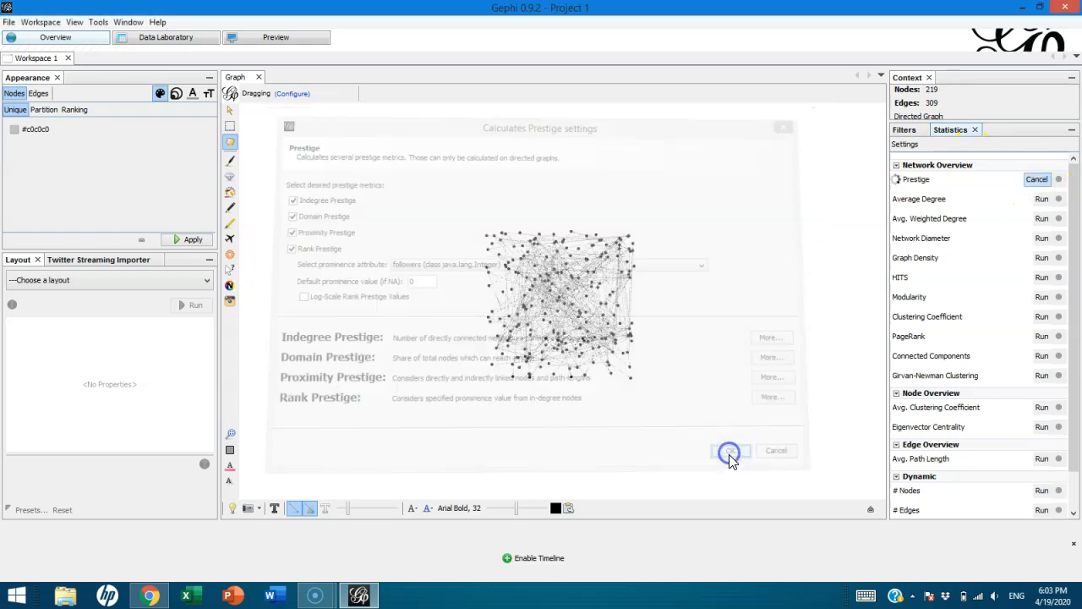
# Step: Calculate the network's average degree and average weighted degree, dismissing each report
pyautogui.click(1042, 200)
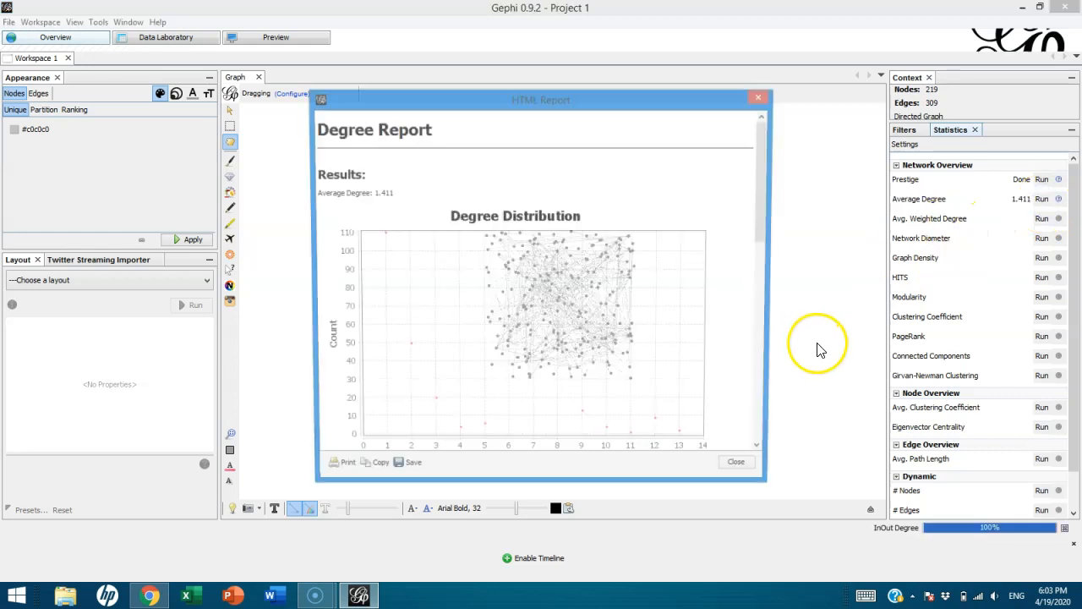
pyautogui.click(744, 472)
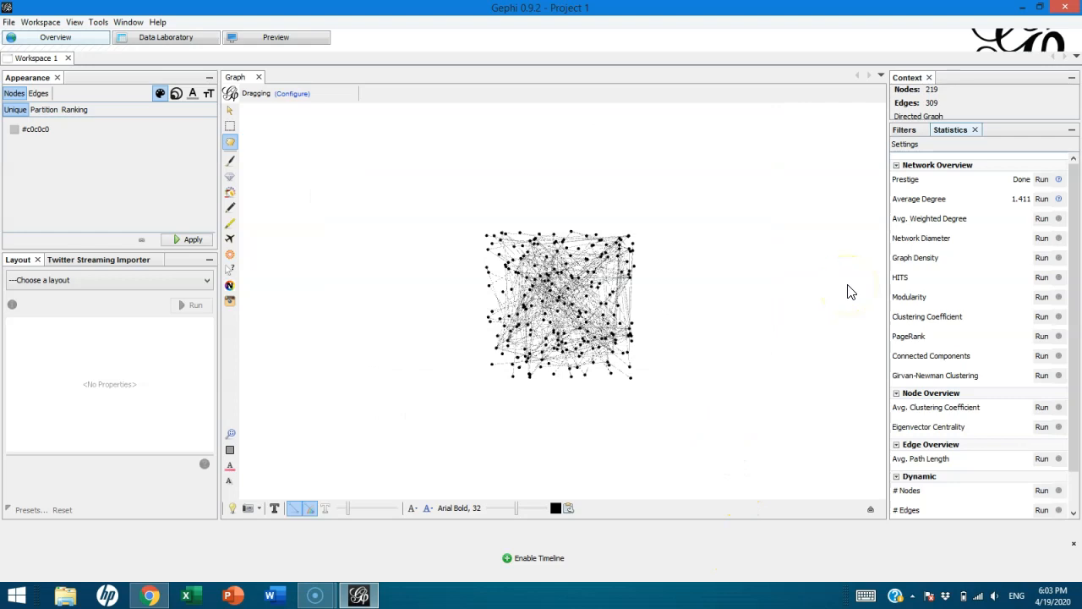
pyautogui.click(915, 260)
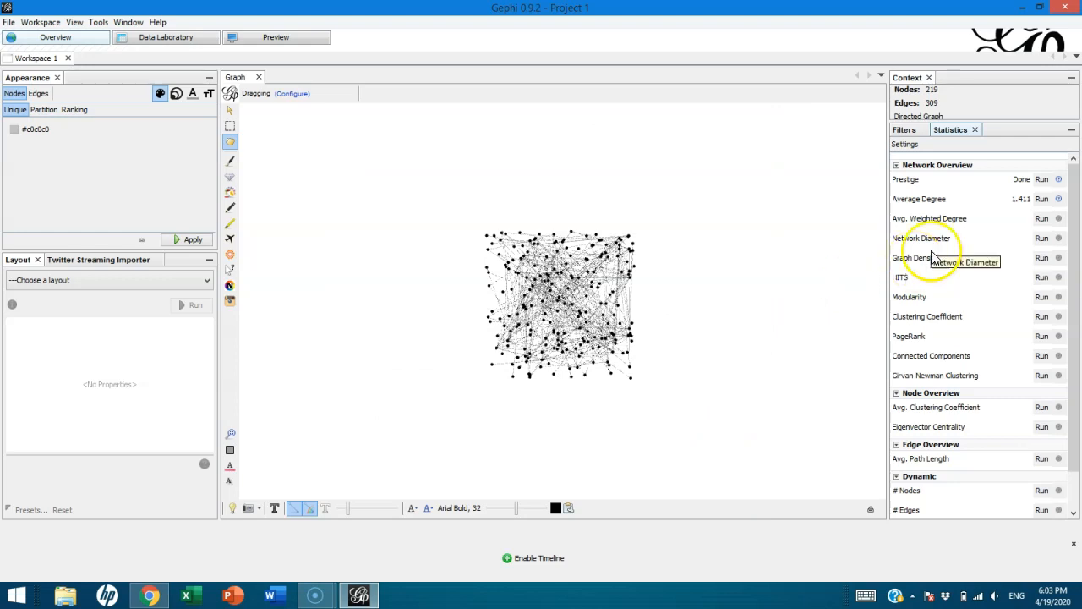
pyautogui.click(1043, 219)
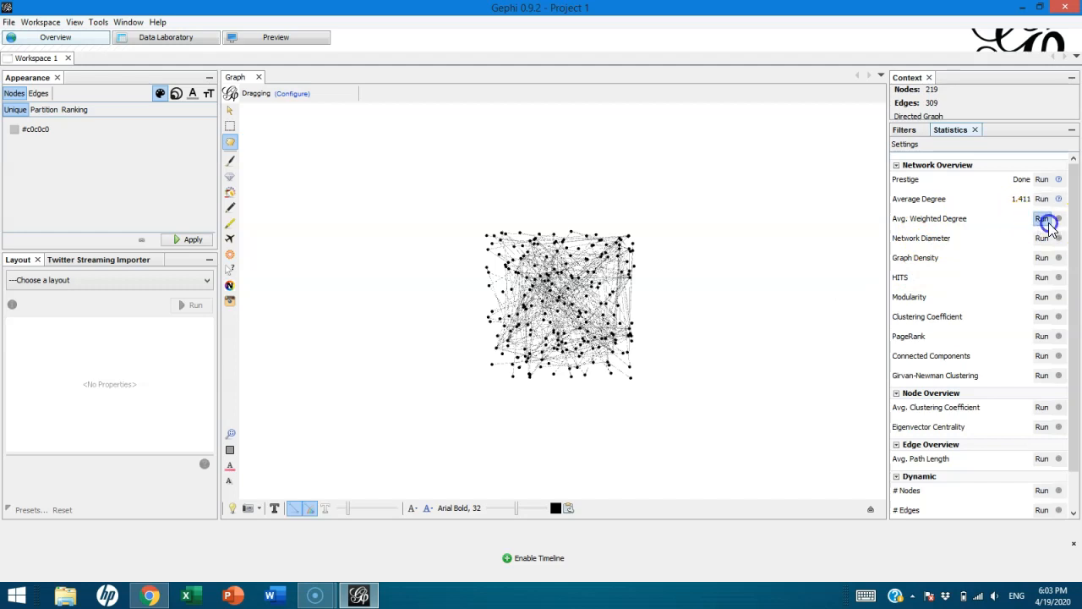
pyautogui.click(746, 472)
# Step: Calculate the network diameter and the graph density as directed, and dismiss the density report
pyautogui.click(1042, 238)
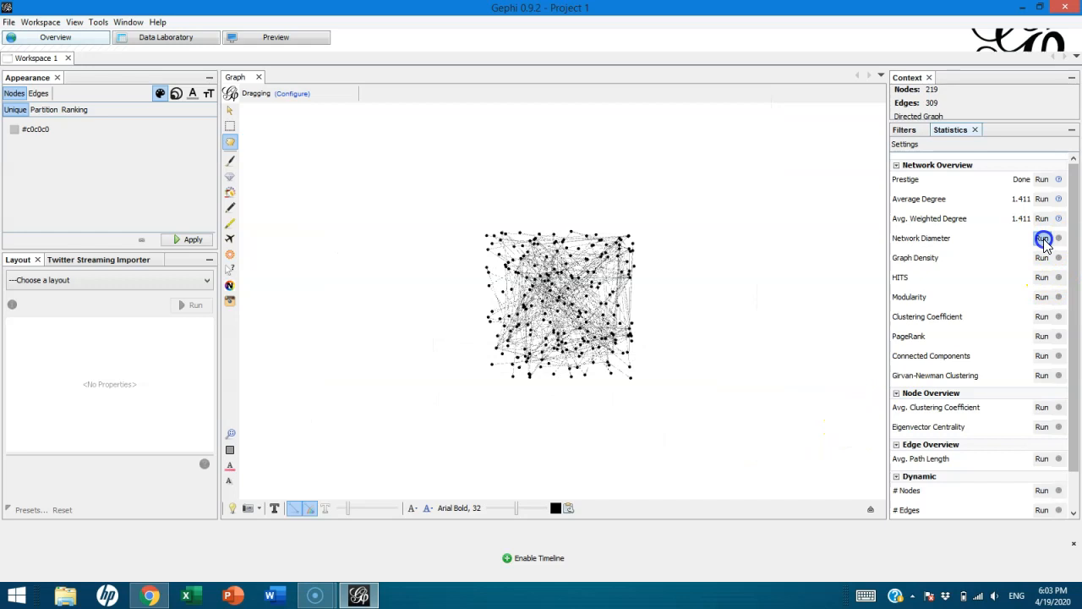
pyautogui.click(663, 387)
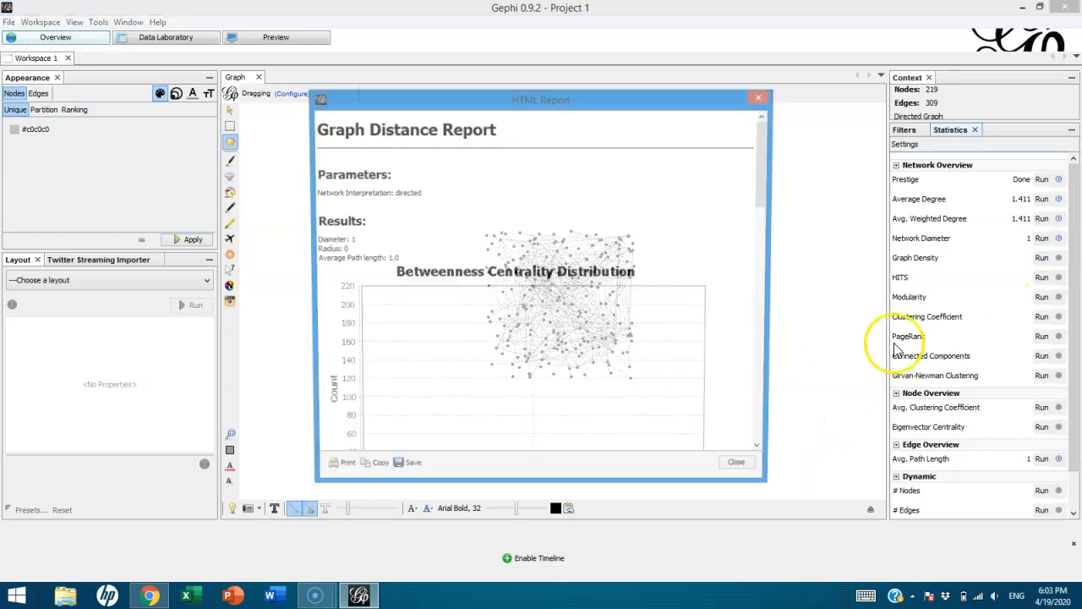
pyautogui.click(1042, 257)
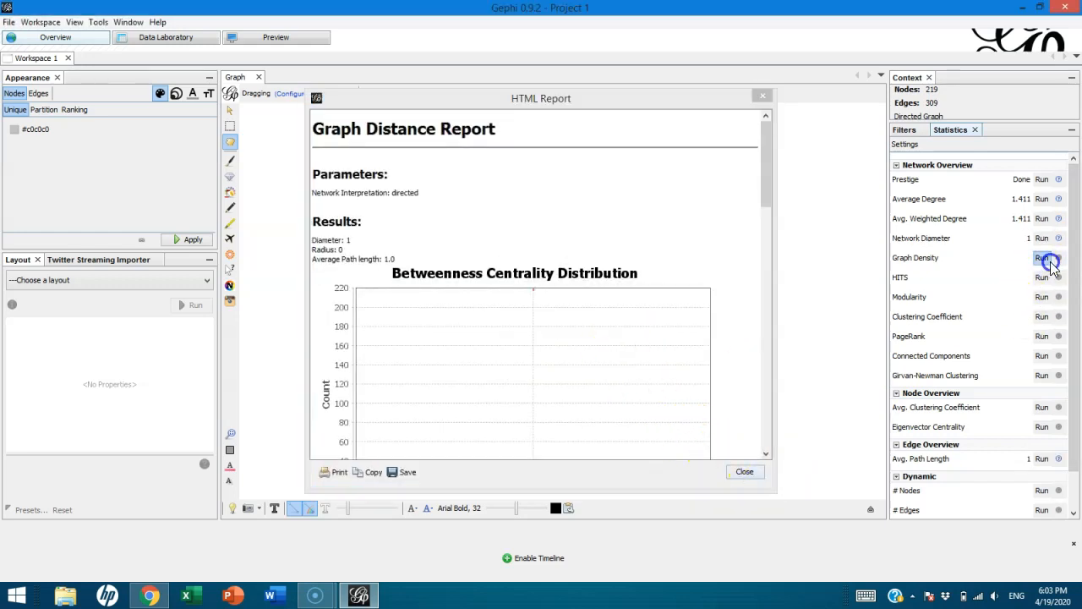
pyautogui.click(628, 377)
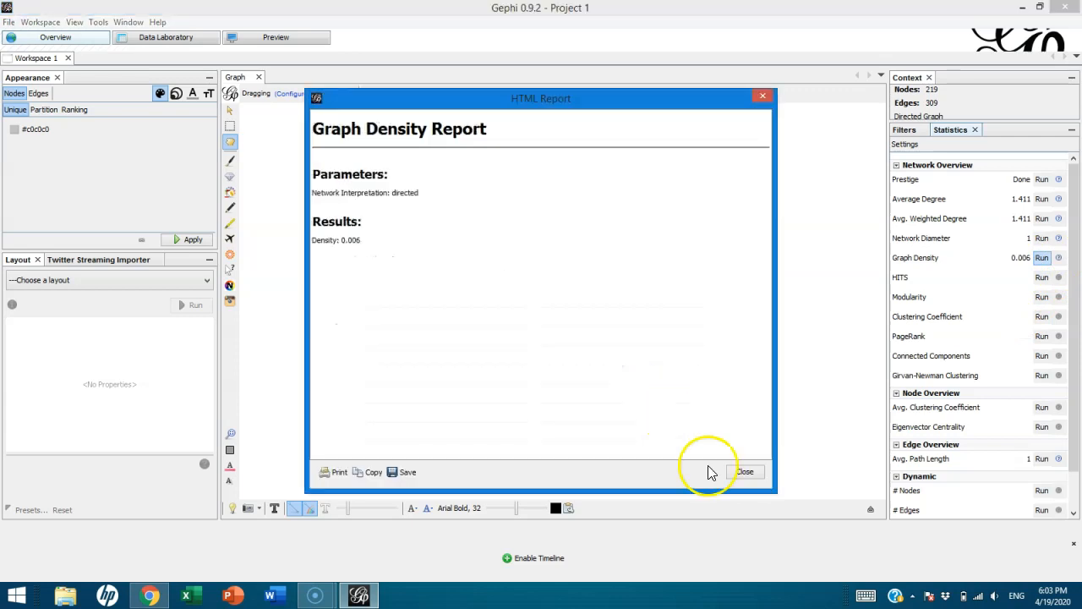
pyautogui.click(744, 471)
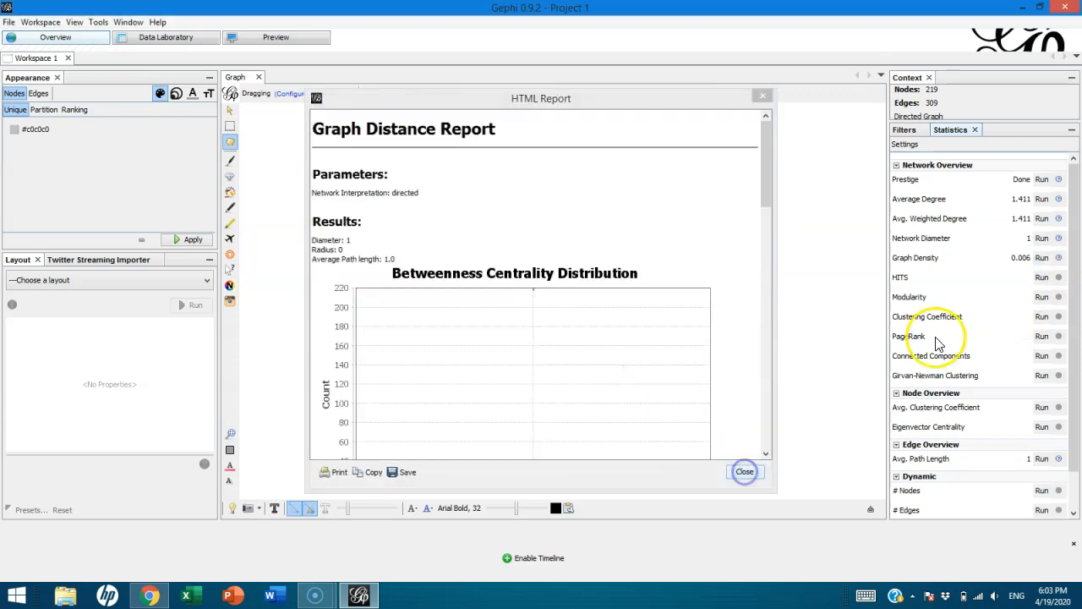
# Step: Run HITS as directed with epsilon 1.0E-4 and Modularity with randomize, edge weights and resolution 1.0, and dismiss all open reports
pyautogui.click(1042, 280)
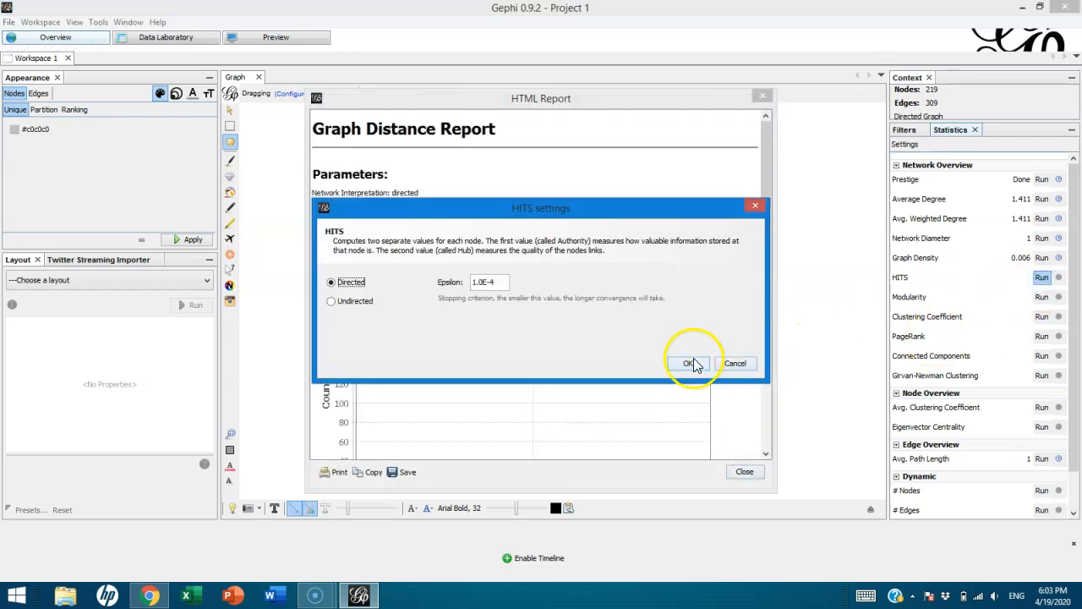
pyautogui.click(692, 362)
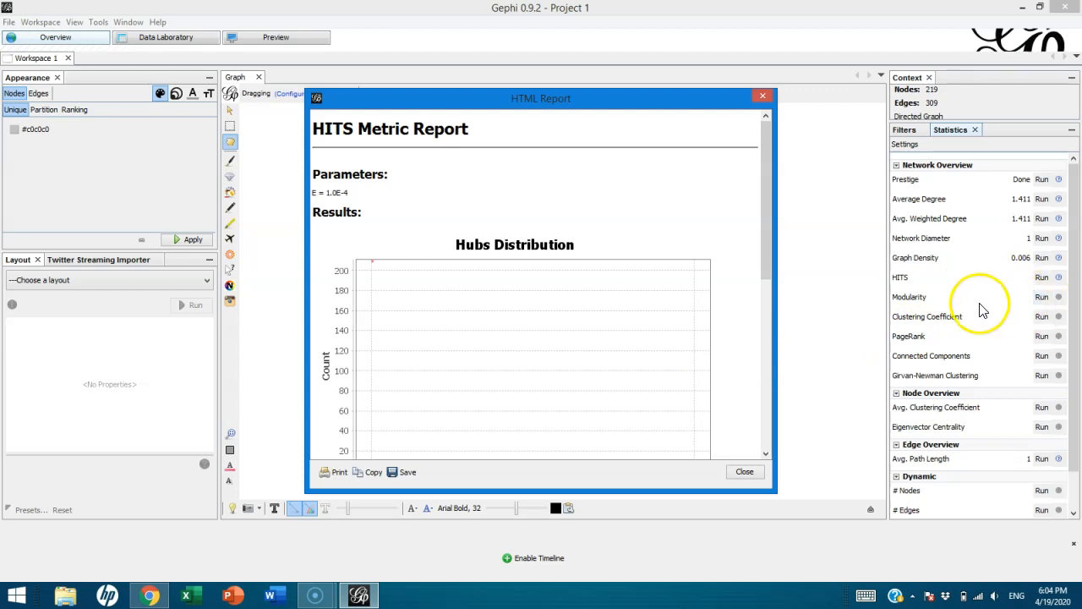
pyautogui.click(1042, 298)
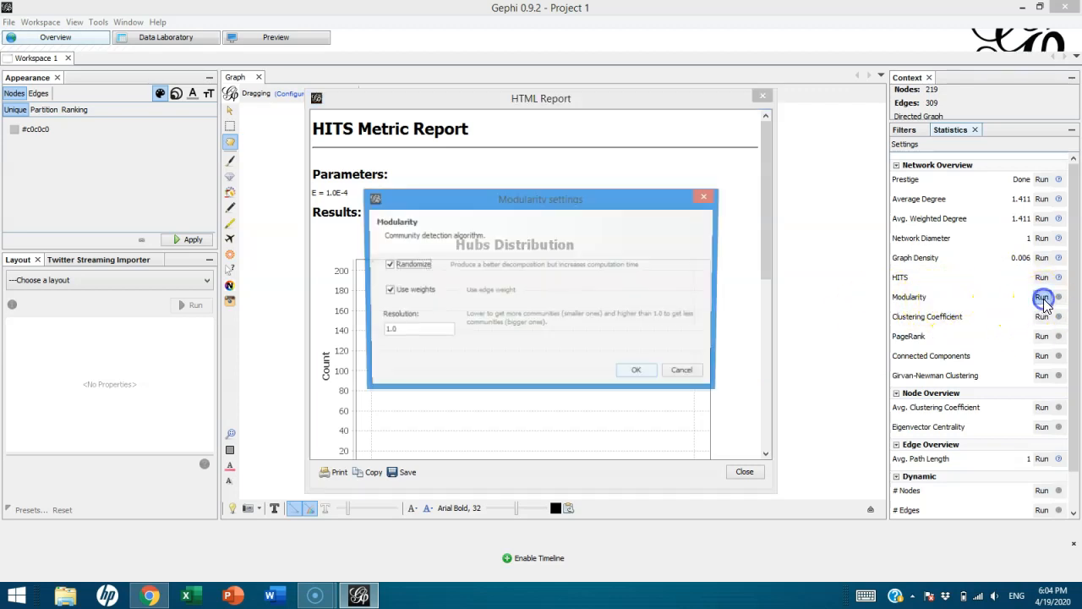
pyautogui.click(635, 371)
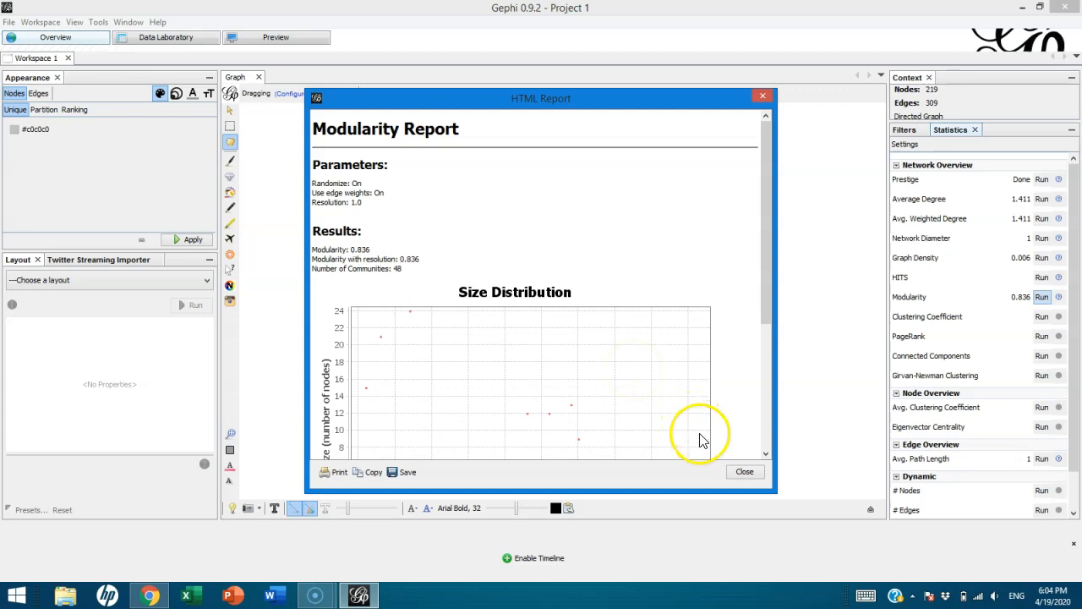
pyautogui.click(743, 472)
pyautogui.click(744, 472)
pyautogui.click(743, 472)
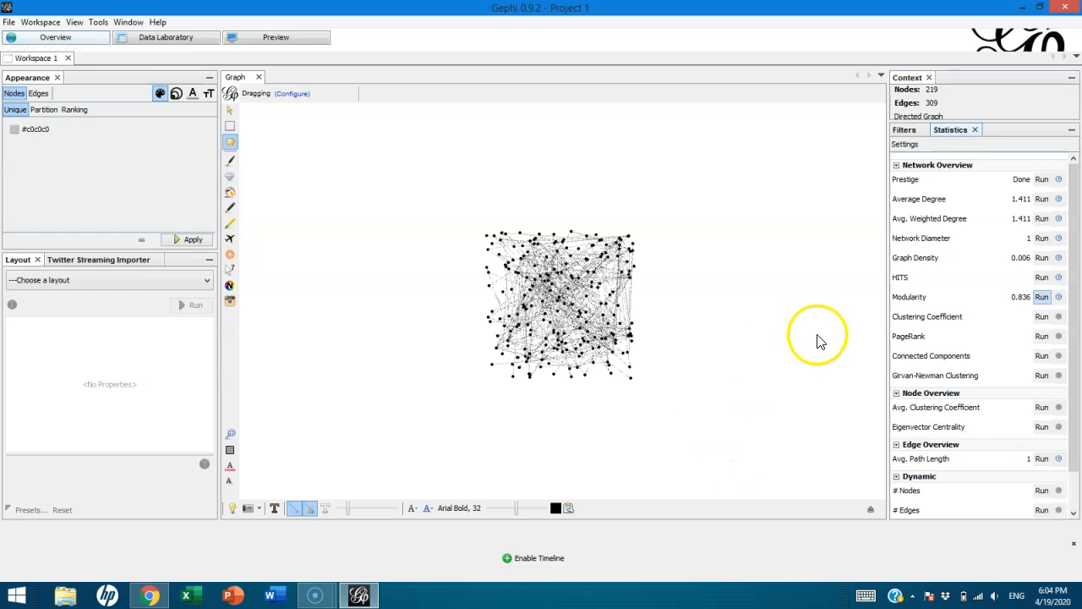
# Step: Run Clustering Coefficient with the basic method and directed PageRank with probability 0.85 and epsilon 0.001, dismissing both reports
pyautogui.click(1042, 316)
pyautogui.click(538, 312)
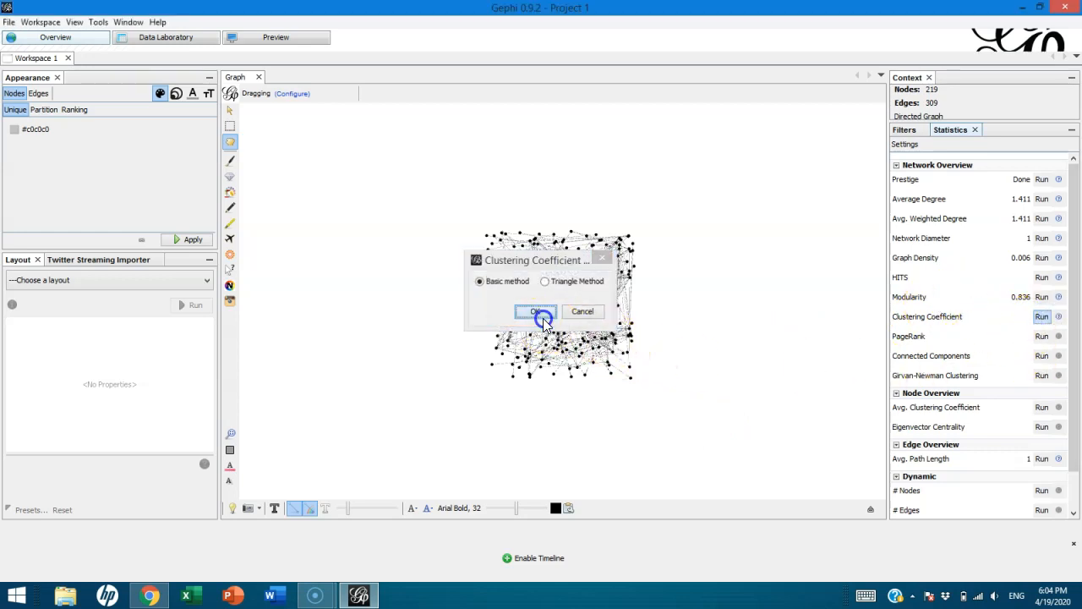
pyautogui.click(1043, 338)
pyautogui.click(668, 389)
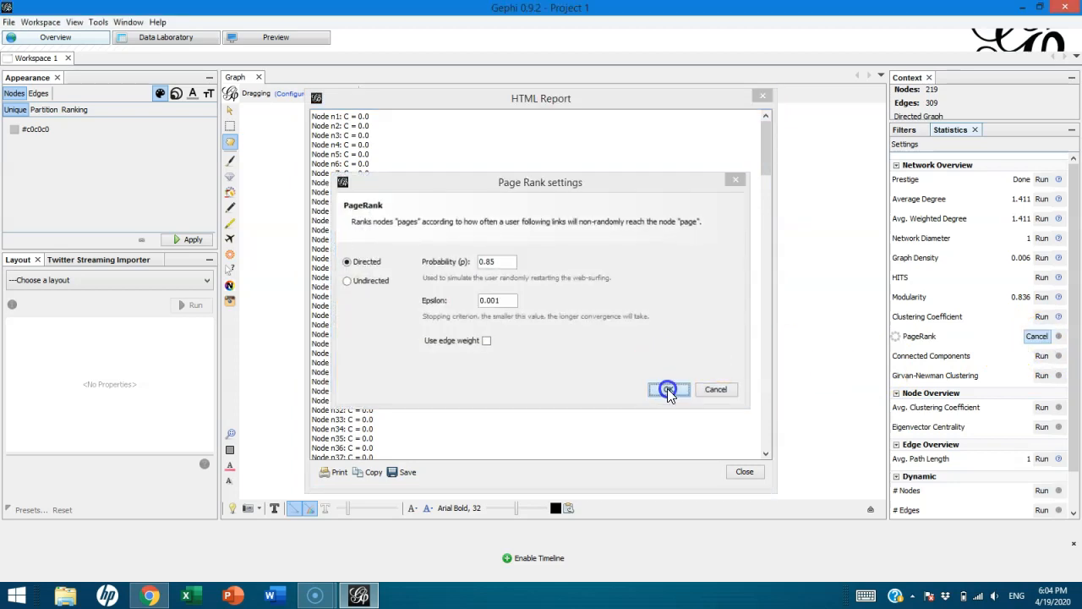
pyautogui.click(750, 471)
pyautogui.click(744, 471)
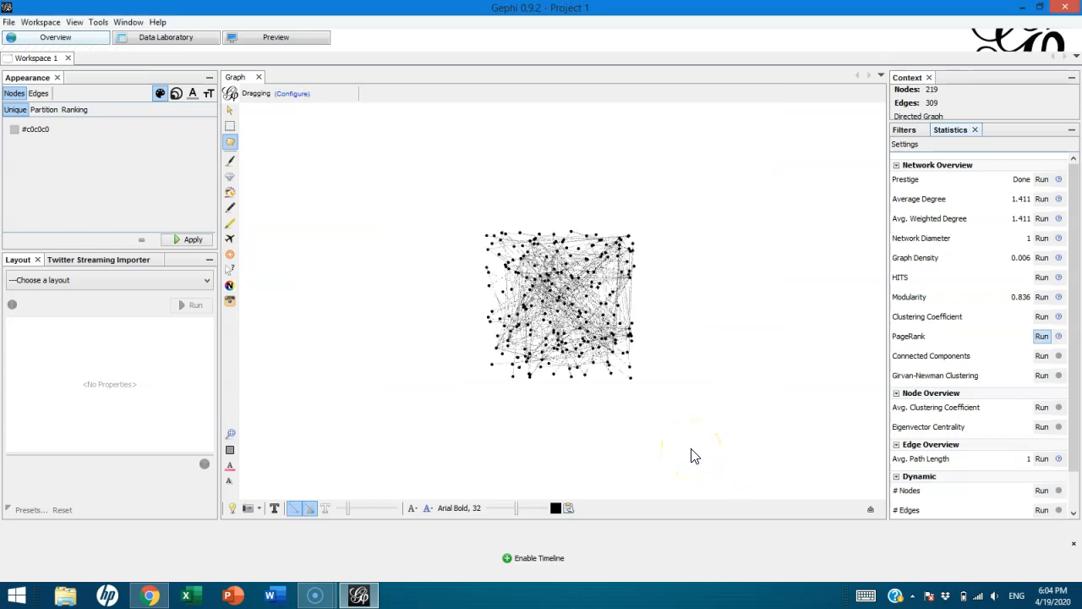
# Step: Run Connected Components and Average Clustering Coefficient, both with the network interpreted as directed
pyautogui.click(1042, 355)
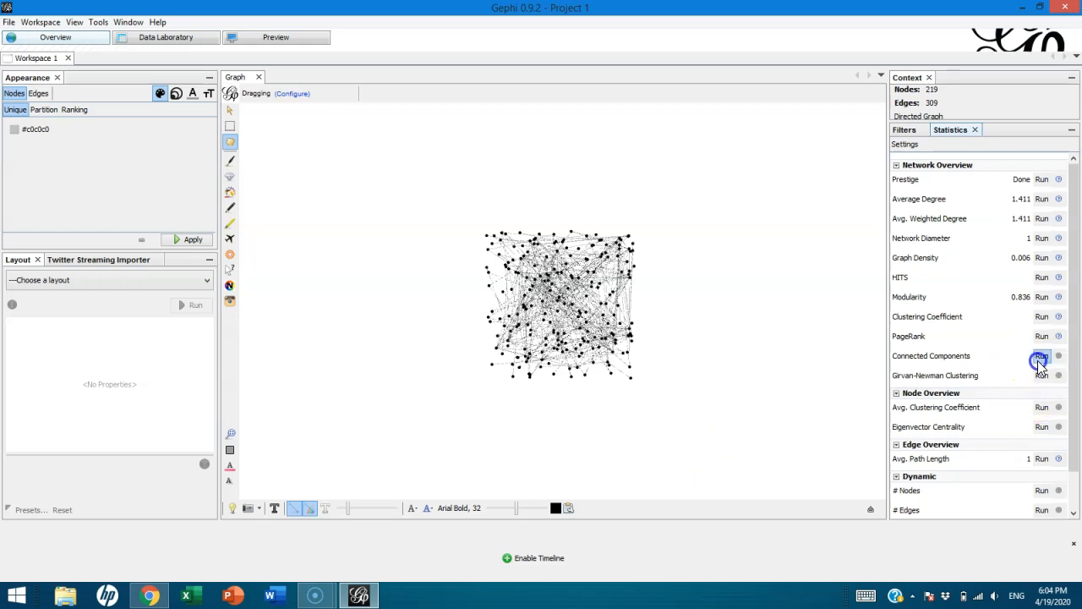
pyautogui.click(654, 399)
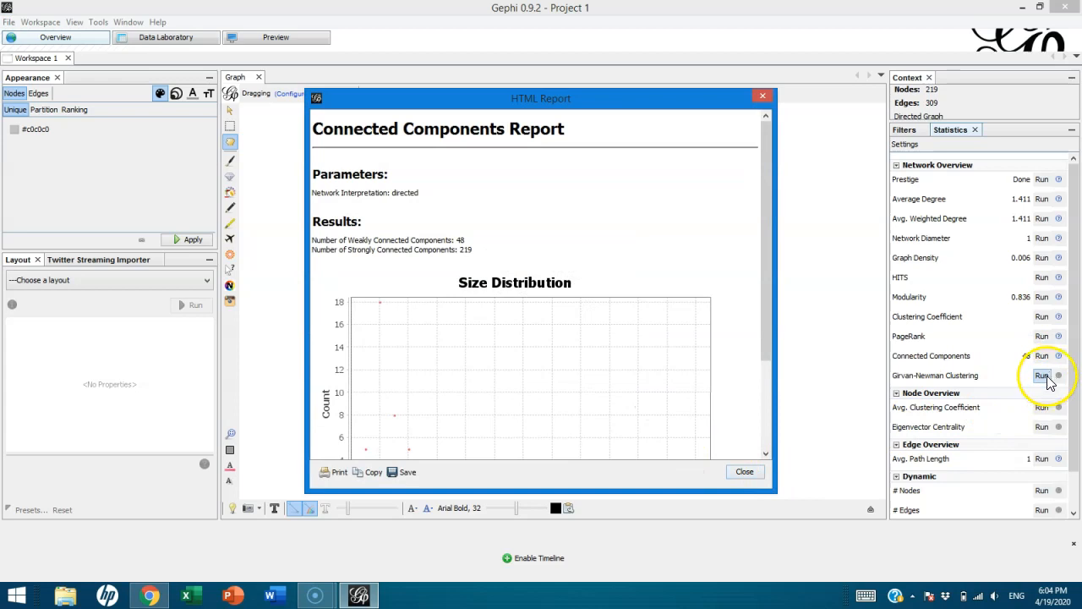
pyautogui.click(1041, 409)
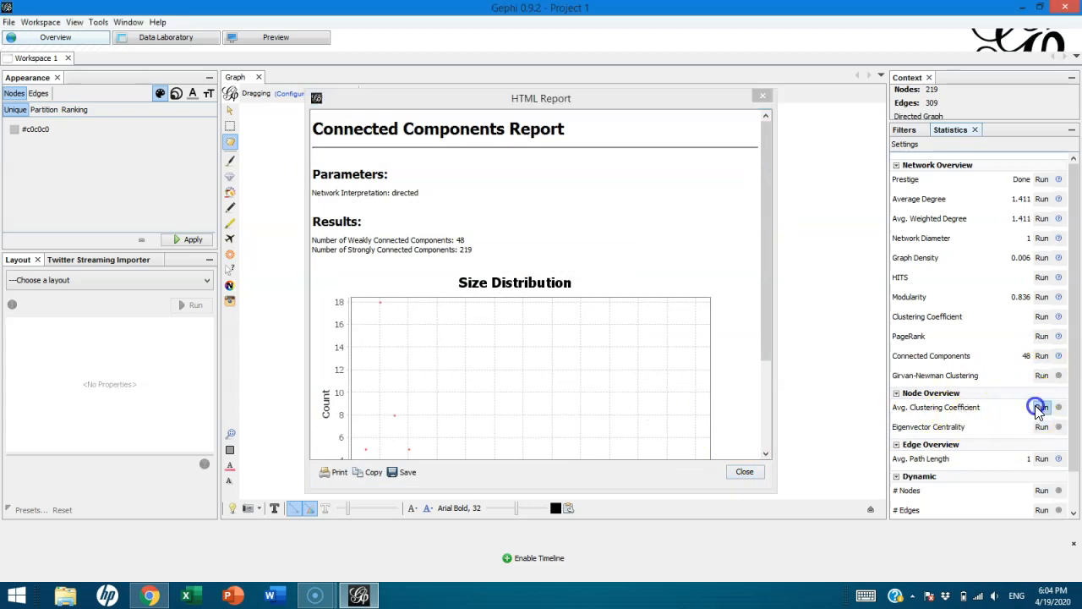
pyautogui.click(681, 388)
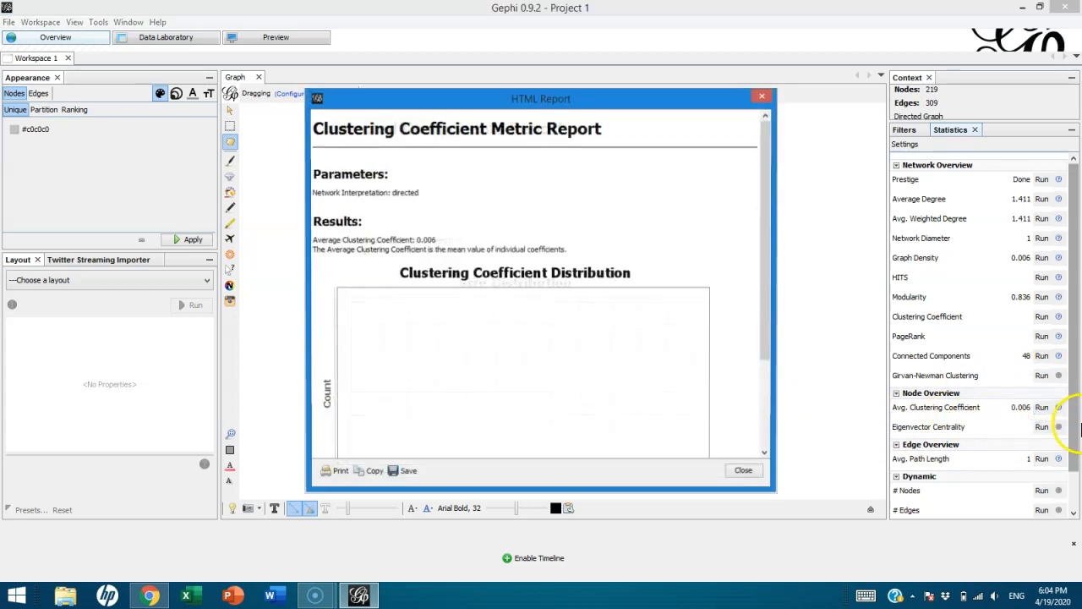
# Step: Run Eigenvector Centrality as directed with 100 iterations, and dismiss all open statistics reports
pyautogui.click(1042, 426)
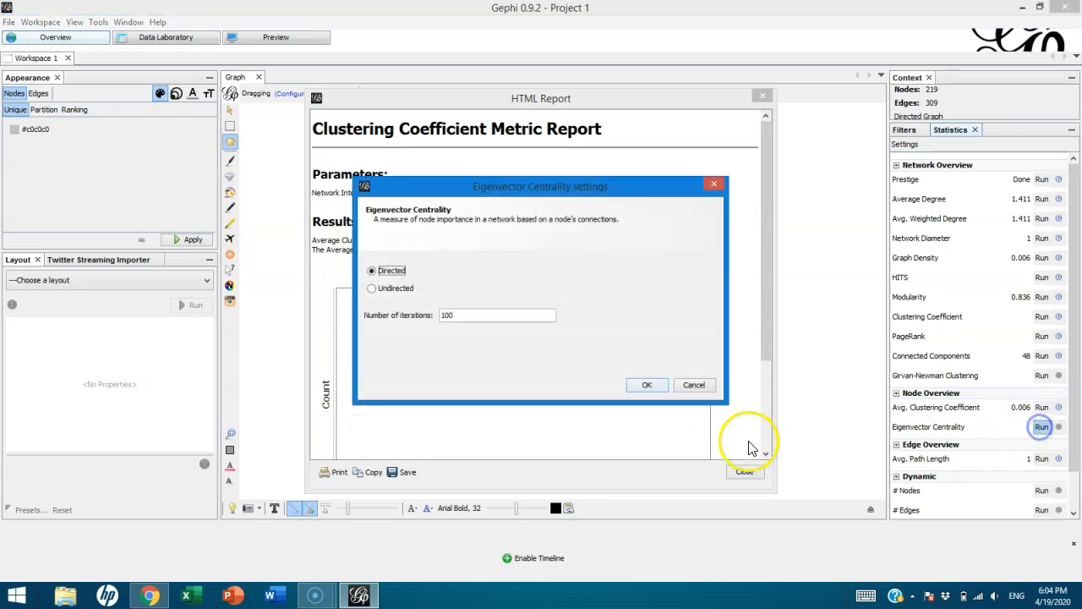
pyautogui.click(648, 386)
pyautogui.click(746, 474)
pyautogui.click(743, 470)
pyautogui.click(742, 470)
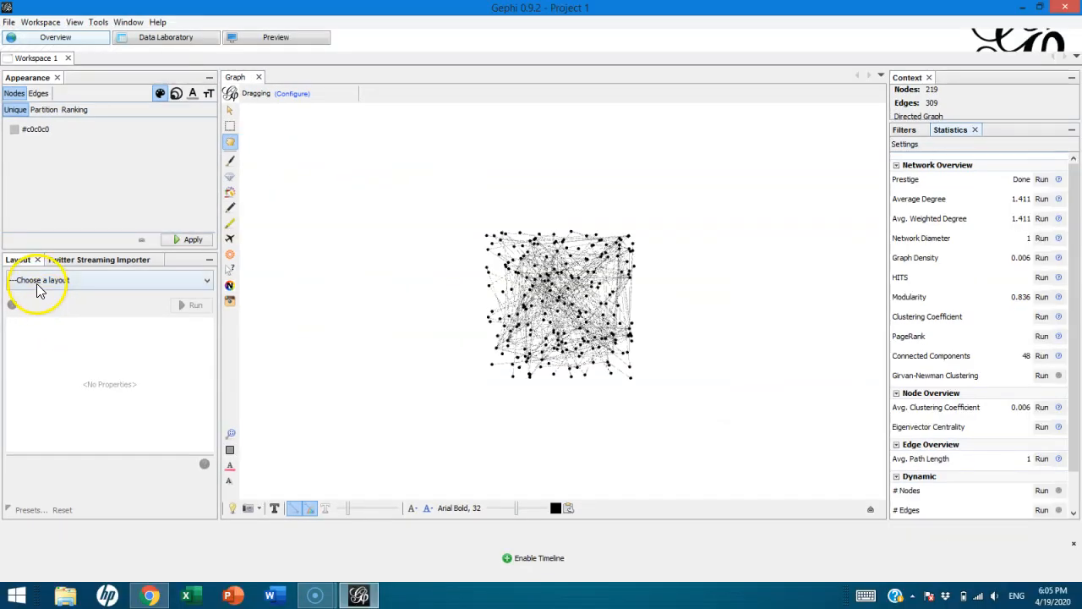
# Step: Run the Force Atlas layout with repulsion strength 200.0 and gravity 30.0, and stop it once the nodes have spread into clusters
pyautogui.click(36, 283)
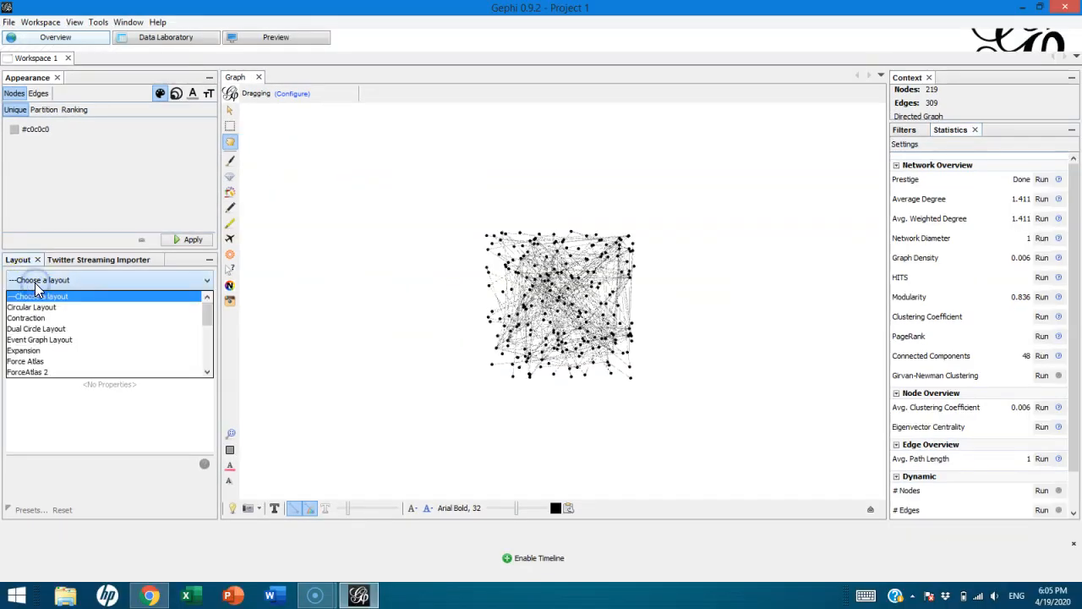
pyautogui.click(40, 361)
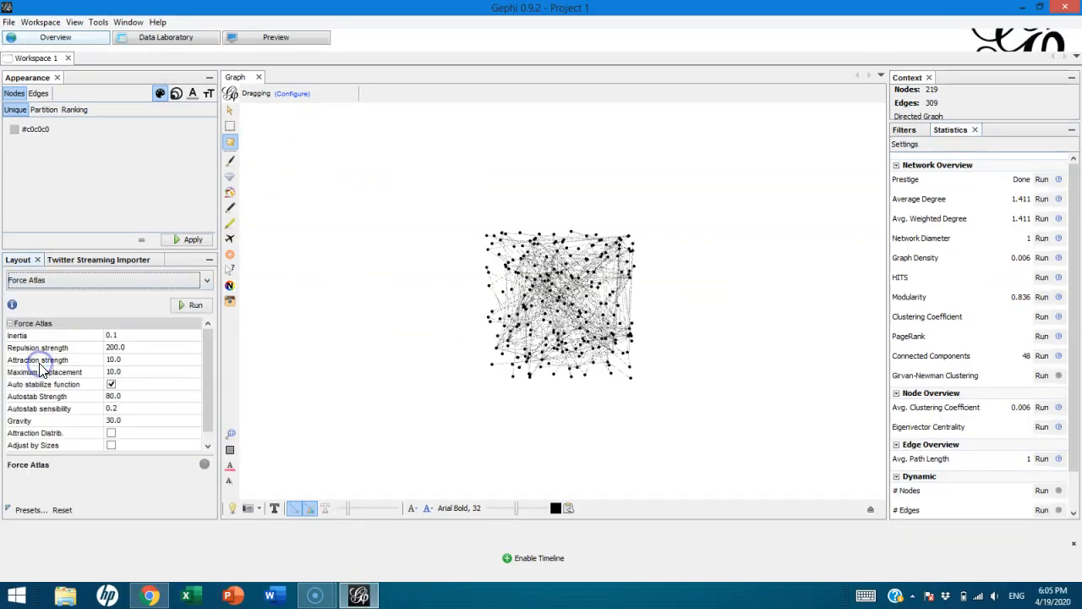
pyautogui.click(190, 306)
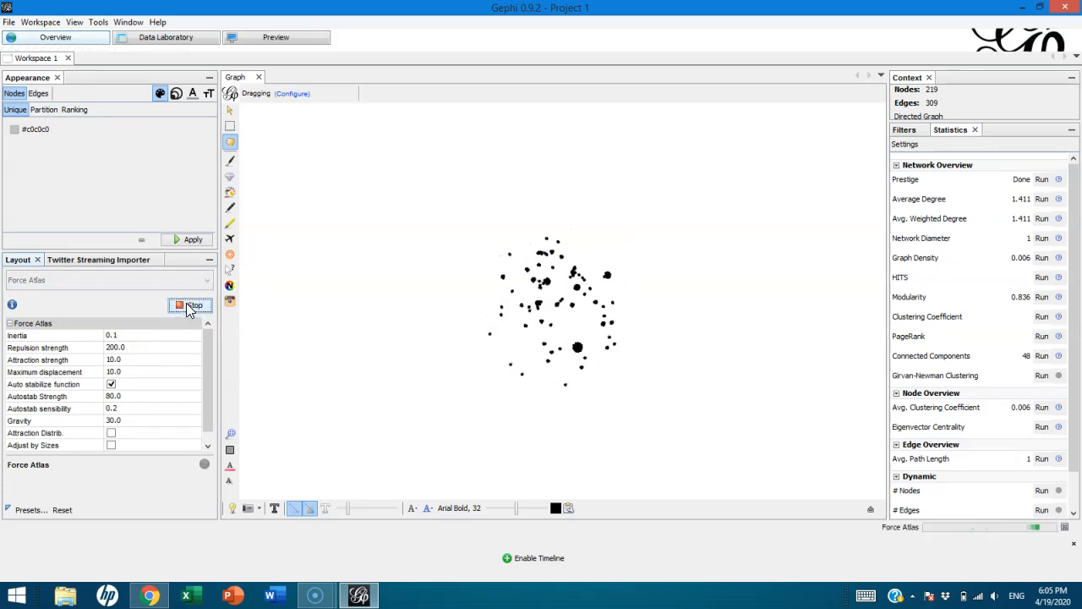
pyautogui.click(190, 306)
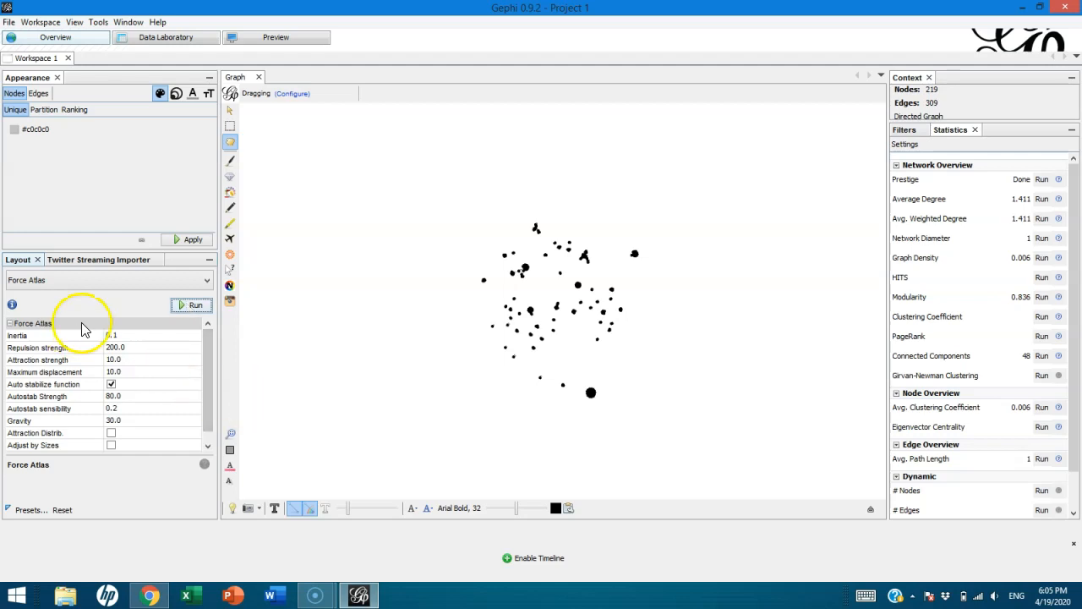
# Step: Spread the graph out once with the Expansion layout at scale factor 1.2
pyautogui.click(84, 280)
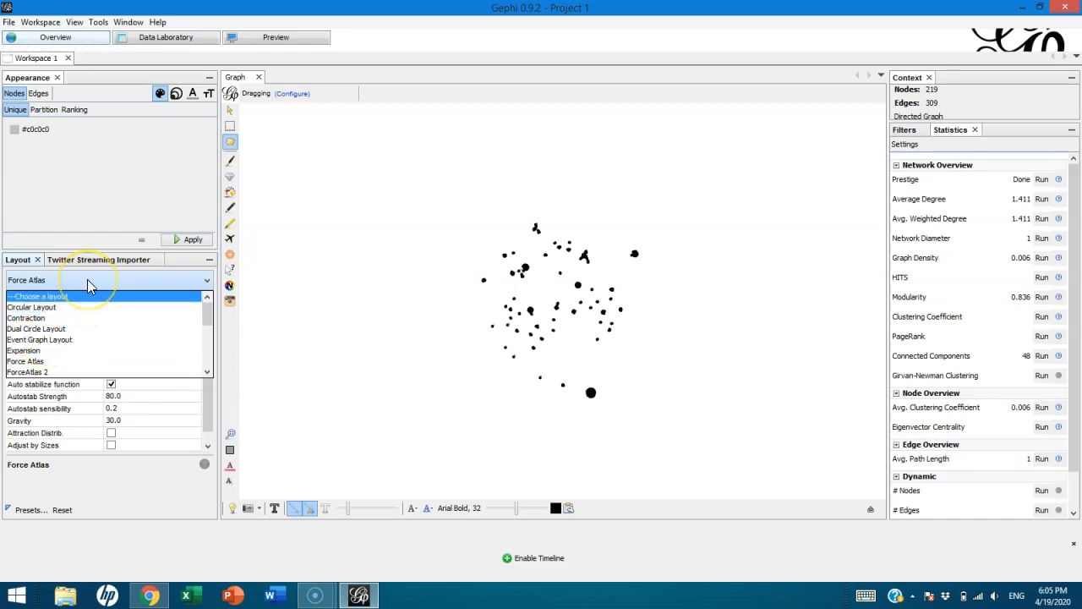
pyautogui.press('e')
pyautogui.press('e')
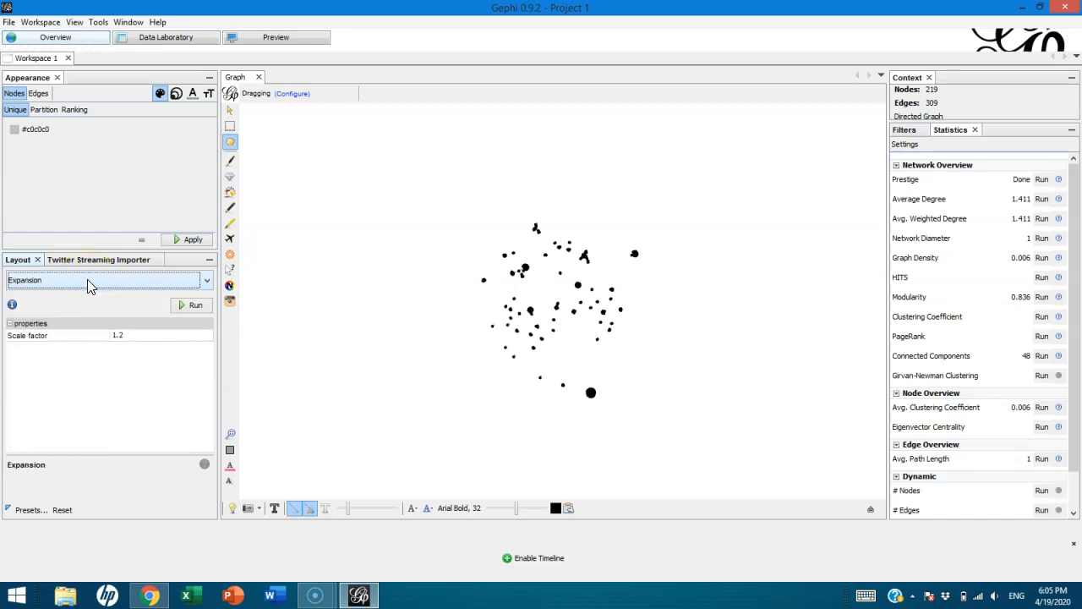
pyautogui.click(191, 306)
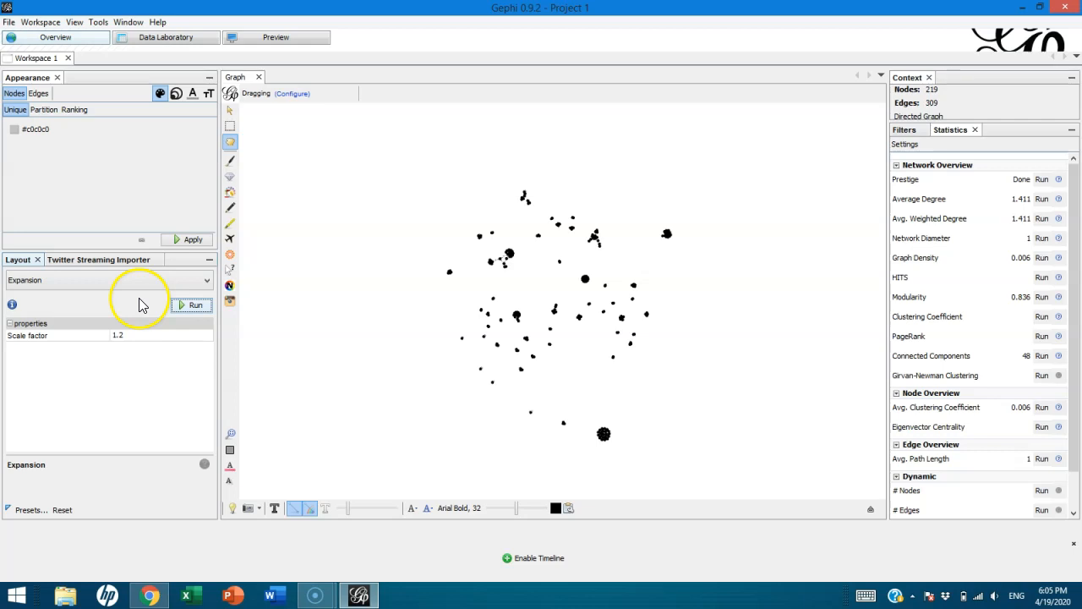
# Step: Separate overlapping nodes with the Noverlap layout at speed 3.0, ratio 1.2 and margin 5.0
pyautogui.click(107, 280)
pyautogui.press('n')
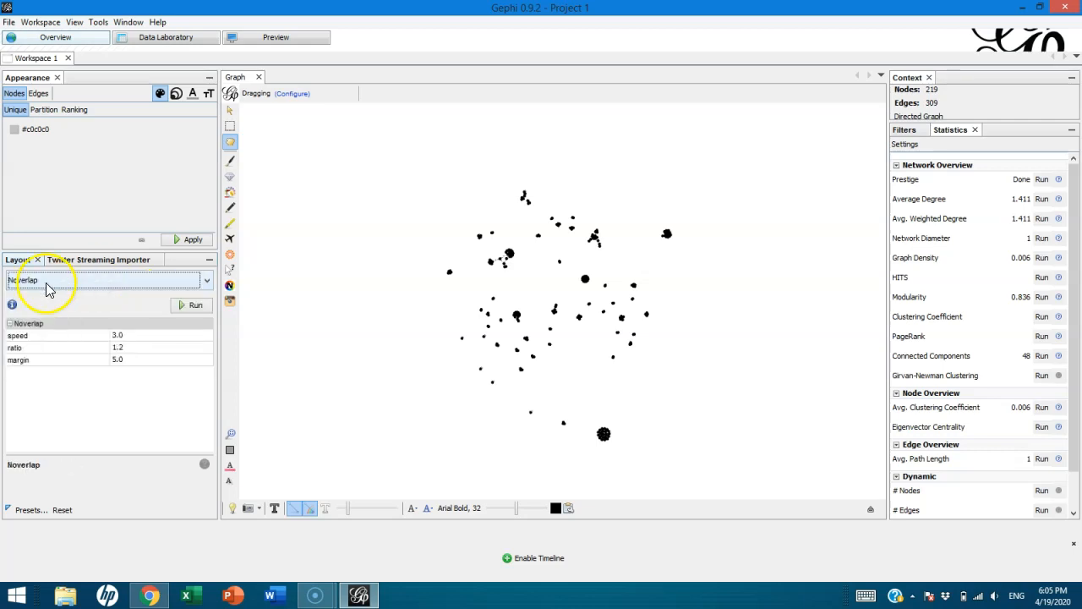
pyautogui.click(181, 306)
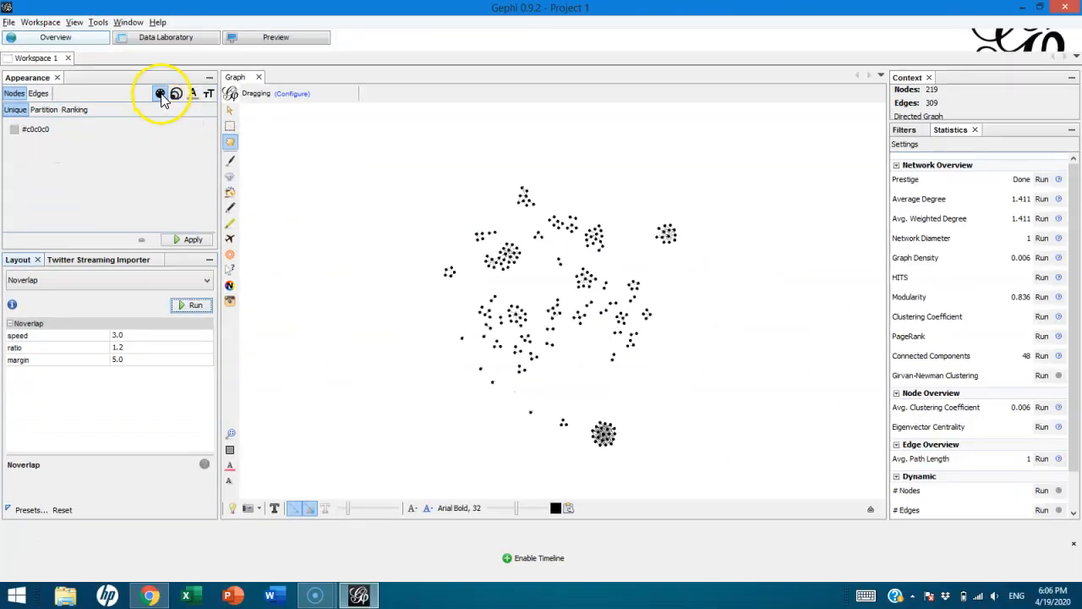
# Step: Color the nodes by a partition on Modularity Class, keeping the default palette
pyautogui.click(161, 93)
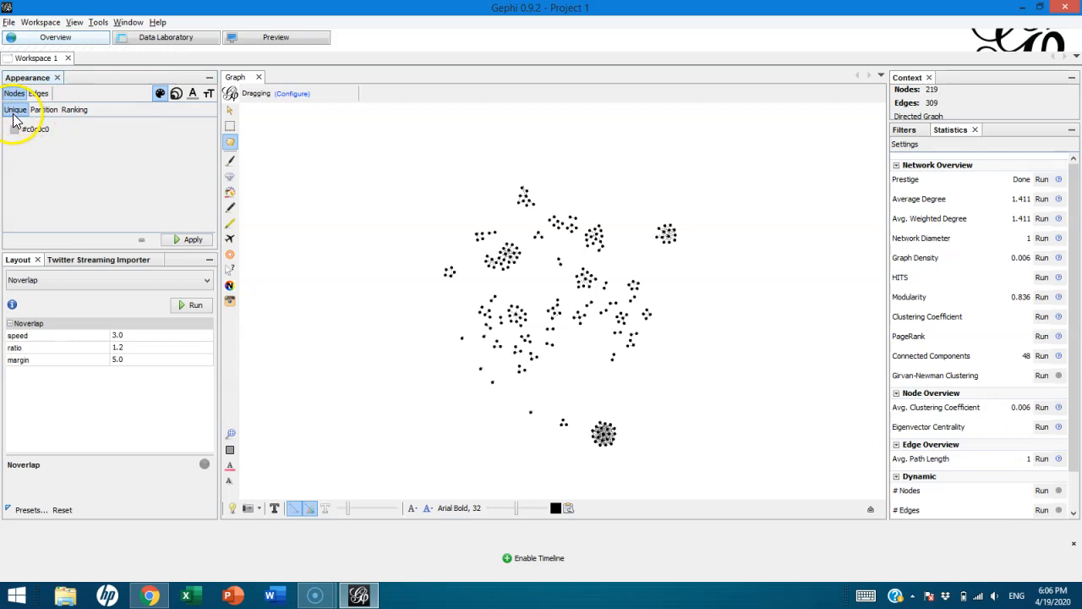
pyautogui.click(41, 111)
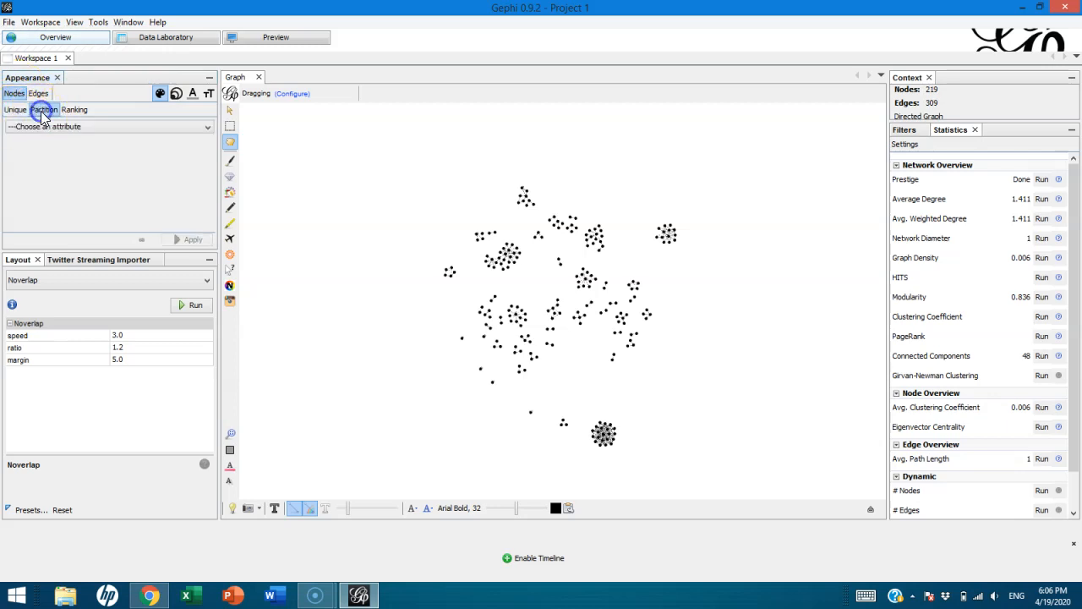
pyautogui.click(42, 126)
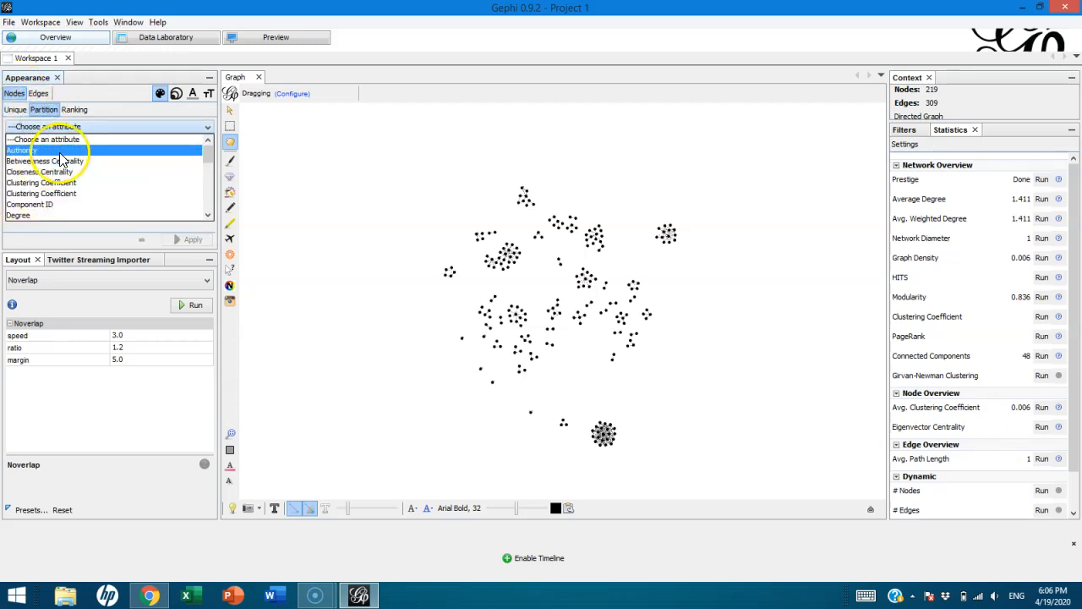
pyautogui.moveTo(209, 151); pyautogui.dragTo(206, 185)
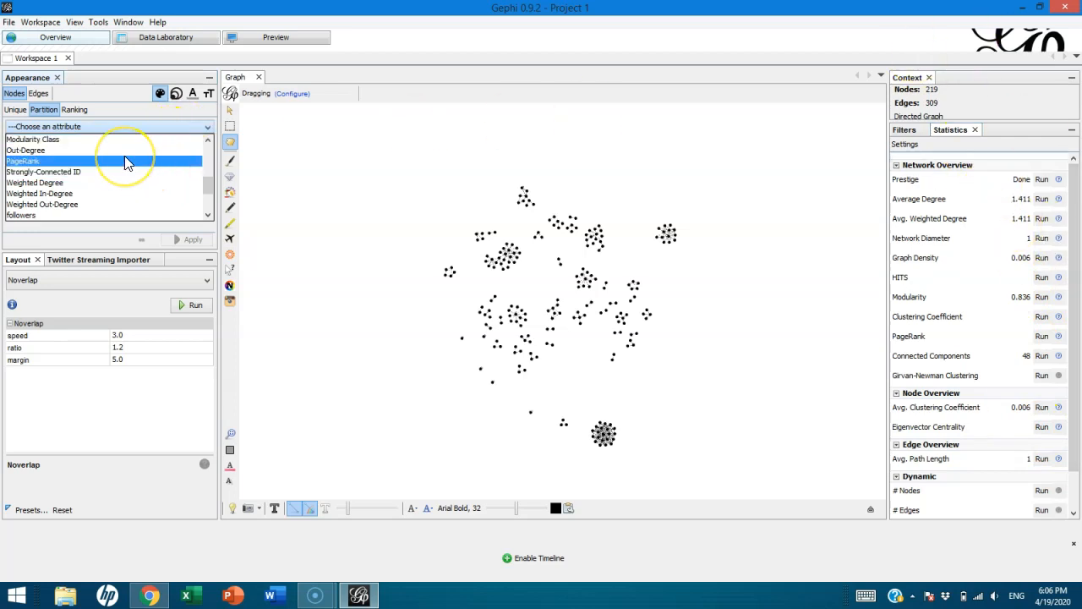
pyautogui.click(120, 111)
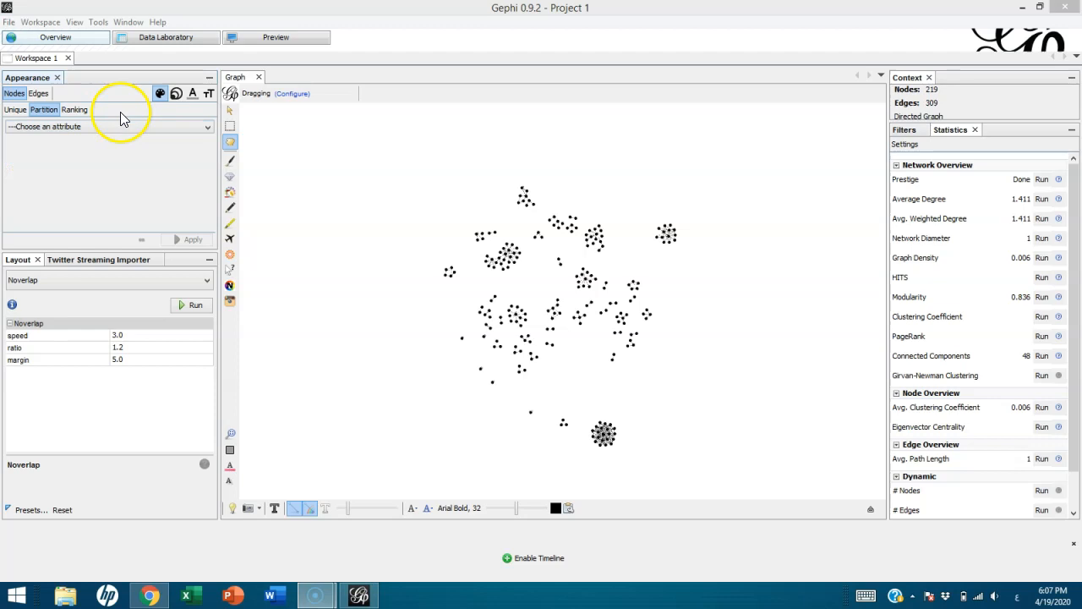
pyautogui.click(48, 126)
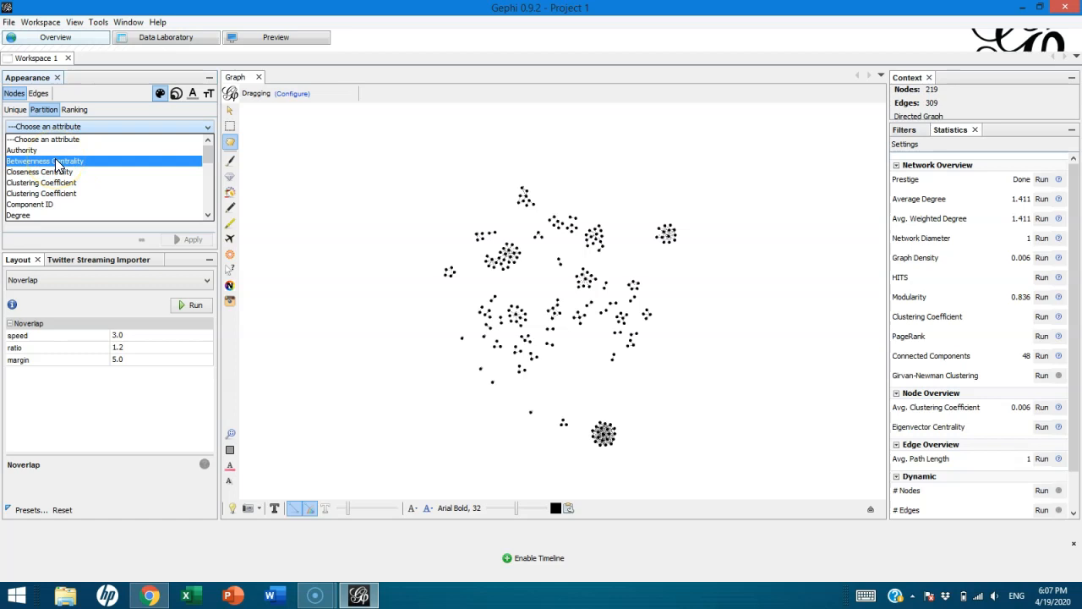
pyautogui.click(45, 194)
pyautogui.press('m')
pyautogui.press('Return')
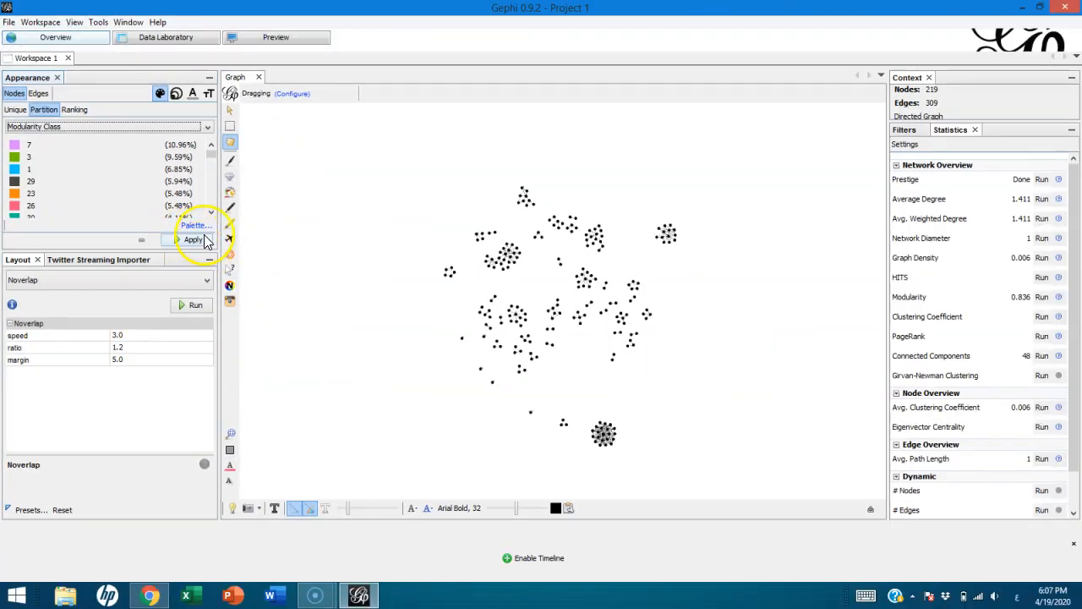
pyautogui.click(193, 225)
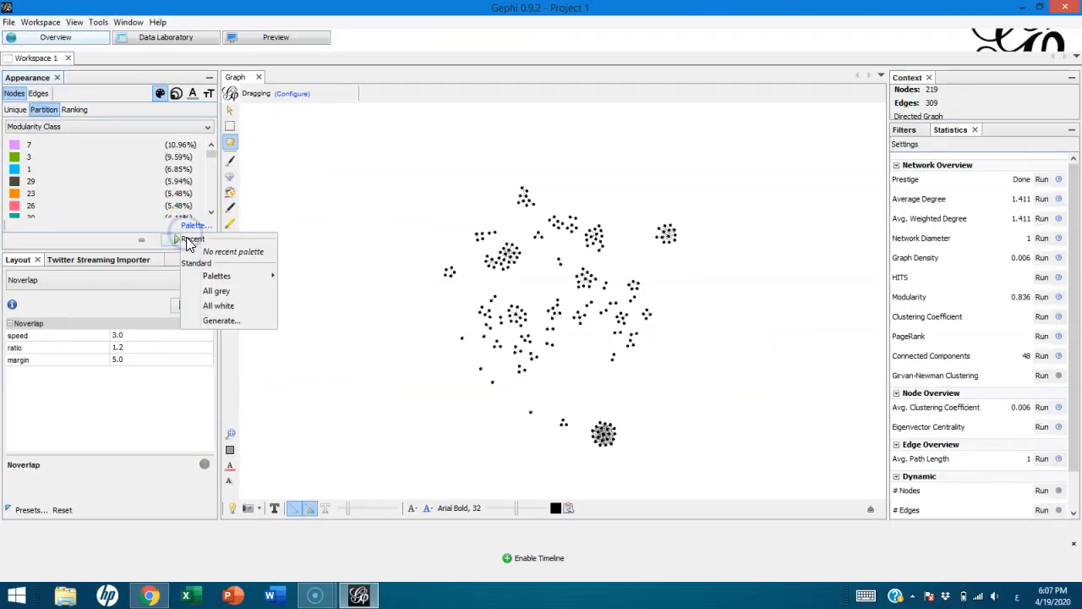
pyautogui.click(172, 239)
pyautogui.click(173, 242)
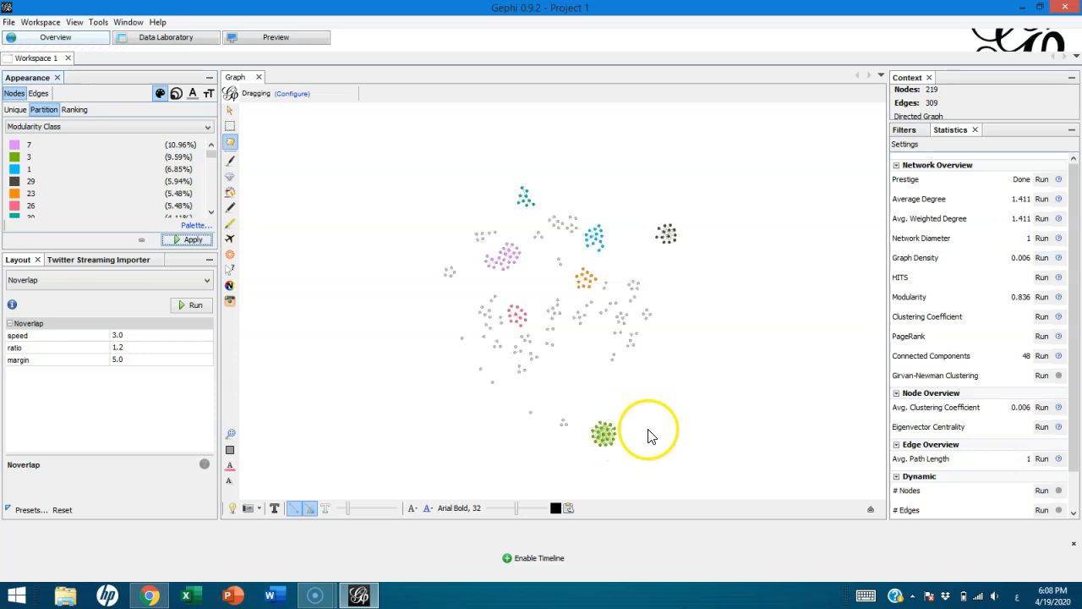
# Step: Examine the colored communities up close, starting with the dense green cluster and continuing with the purple, orange, blue and pink ones
pyautogui.scroll(-1, 648, 436)
pyautogui.scroll(1, 608, 454)
pyautogui.scroll(5, 608, 456)
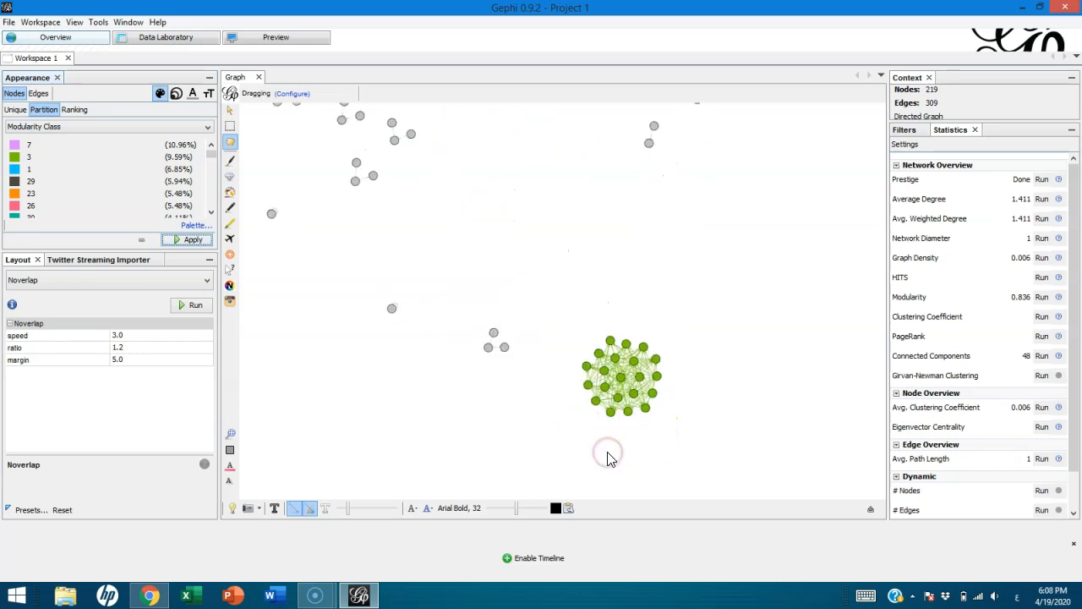
pyautogui.scroll(1, 608, 457)
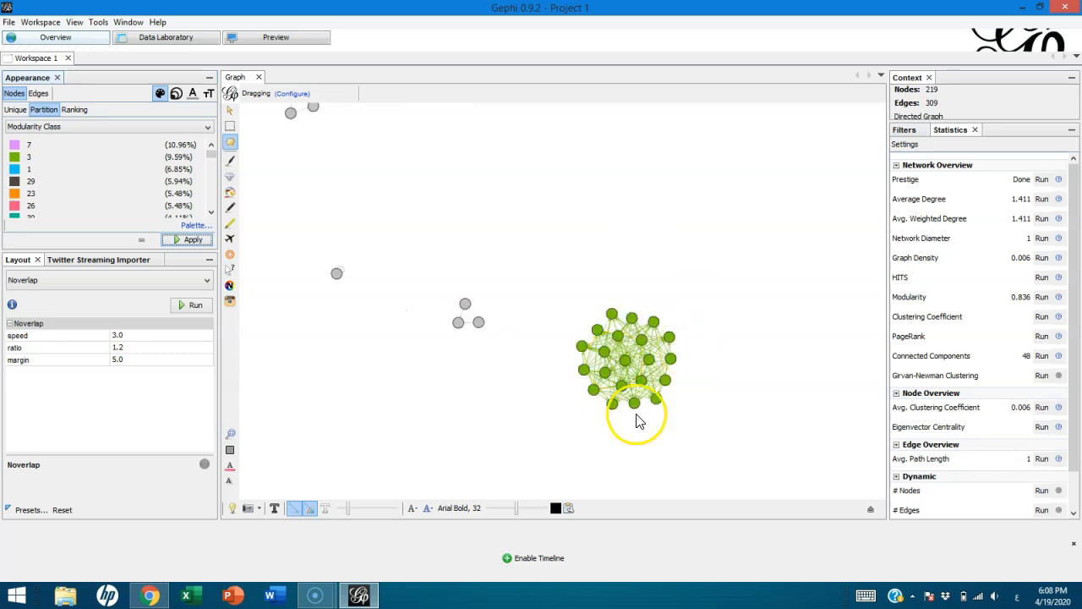
pyautogui.scroll(-2, 497, 237)
pyautogui.scroll(-5, 497, 238)
pyautogui.moveTo(512, 187); pyautogui.dragTo(520, 225)
pyautogui.scroll(5, 508, 316)
pyautogui.scroll(4, 510, 316)
pyautogui.click(449, 191)
pyautogui.moveTo(449, 186); pyautogui.dragTo(491, 265)
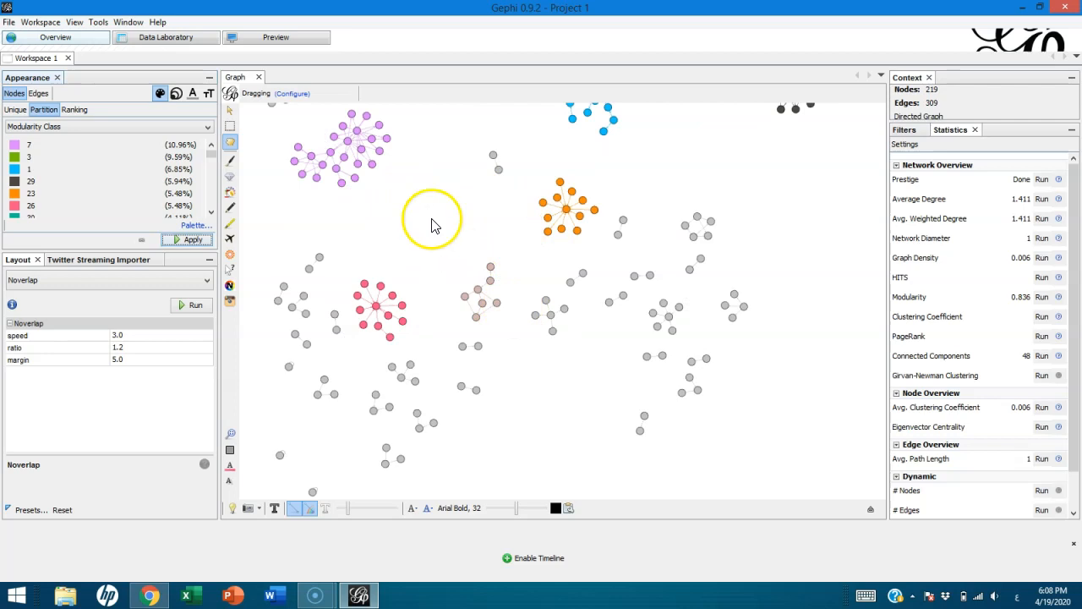
pyautogui.moveTo(431, 215); pyautogui.dragTo(483, 235)
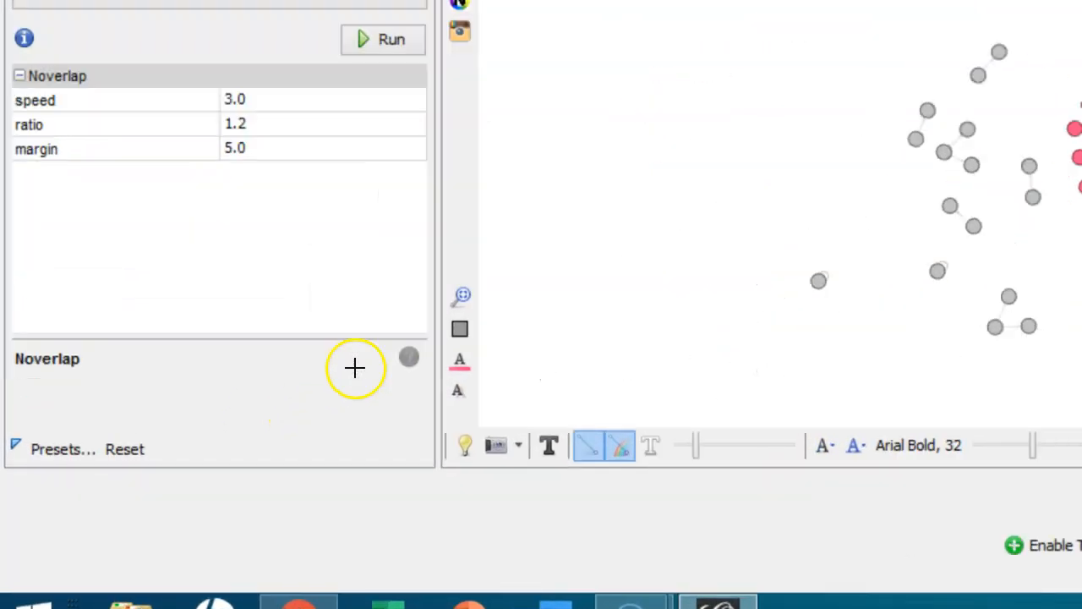
pyautogui.moveTo(454, 285); pyautogui.dragTo(492, 309)
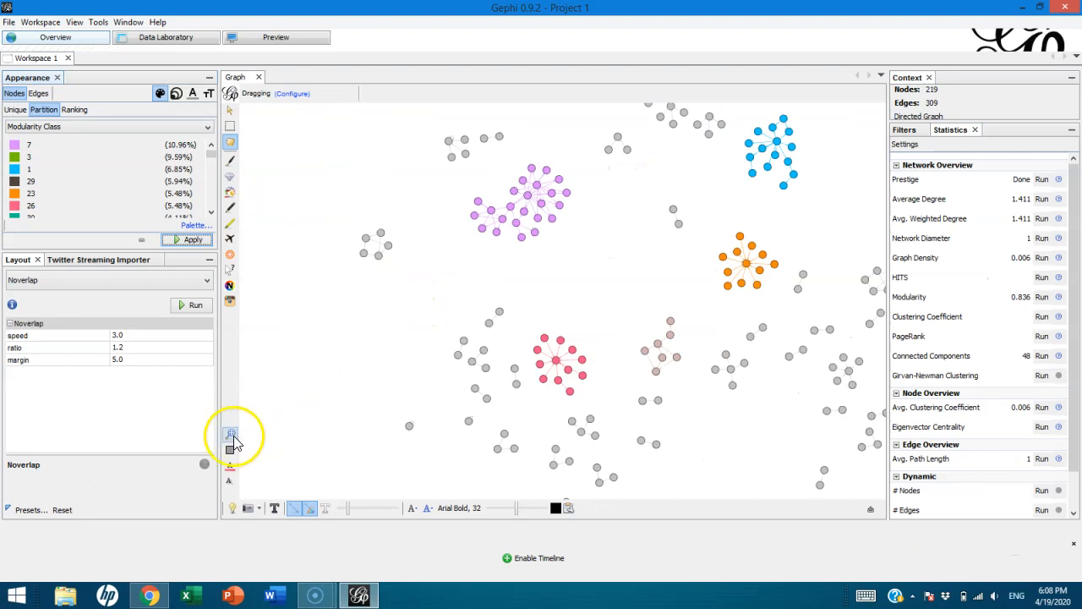
# Step: Center the view on the whole graph and enlarge its central clusters
pyautogui.click(231, 434)
pyautogui.moveTo(699, 133); pyautogui.dragTo(652, 188)
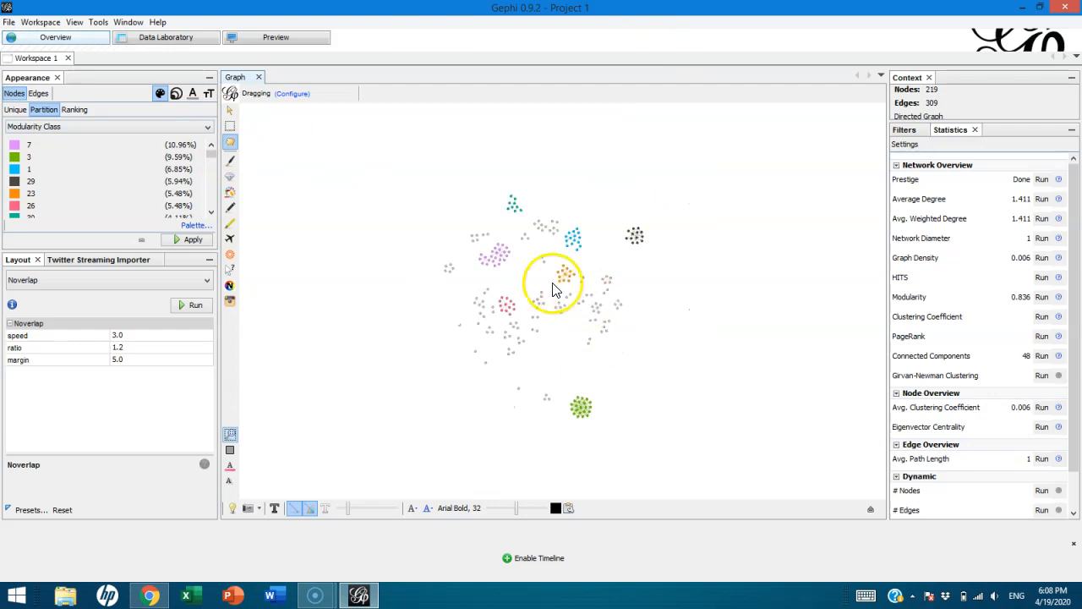
pyautogui.scroll(2, 540, 297)
pyautogui.scroll(3, 539, 301)
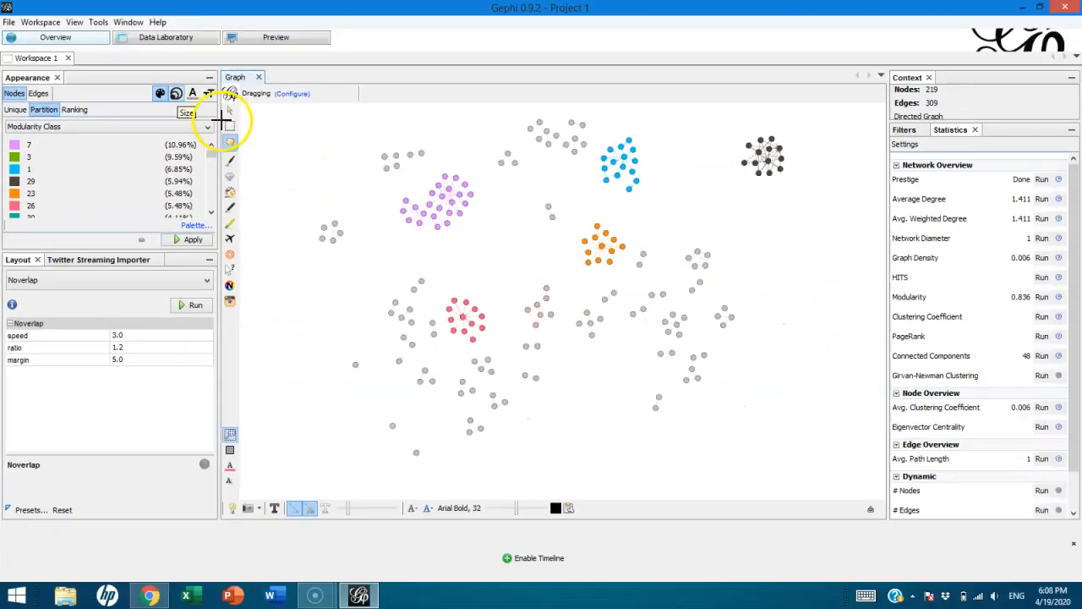
# Step: Size the nodes by In-Degree ranking with a minimum size of 80 and a maximum size of 120
pyautogui.click(201, 107)
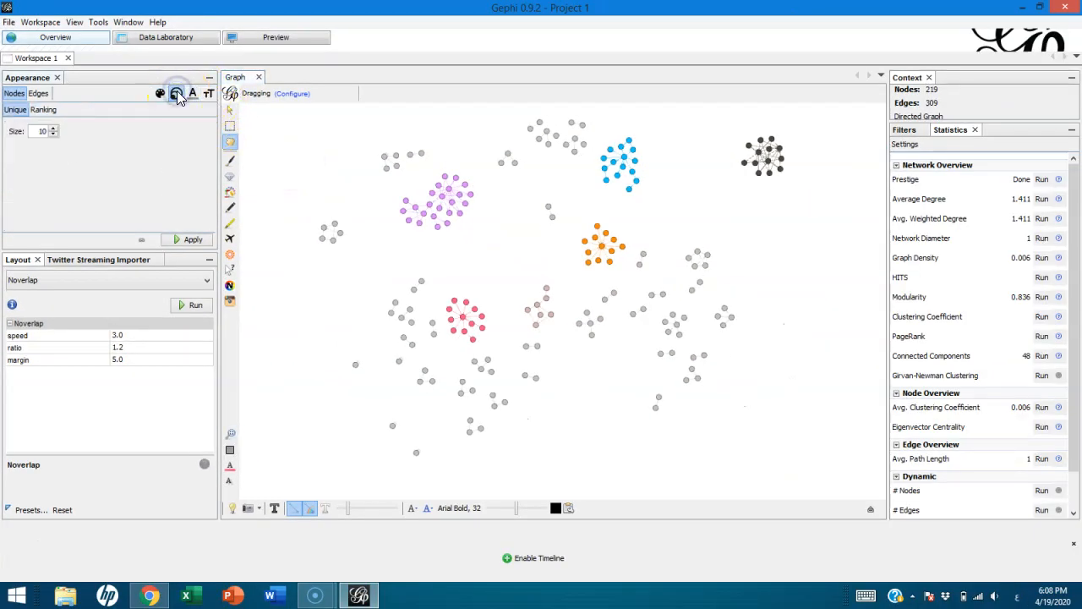
pyautogui.click(41, 109)
pyautogui.click(47, 131)
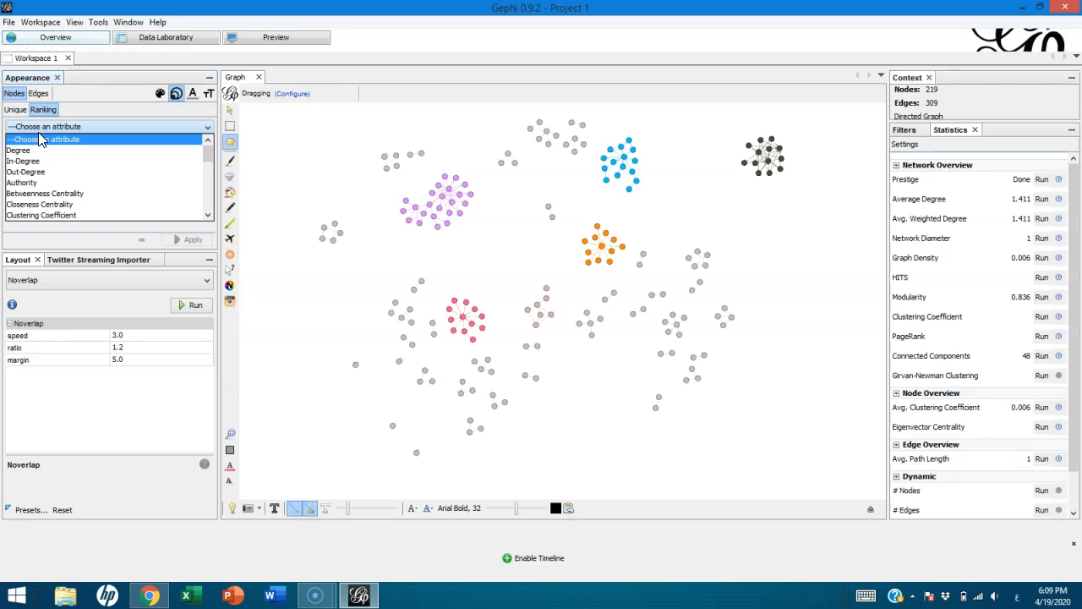
pyautogui.click(80, 160)
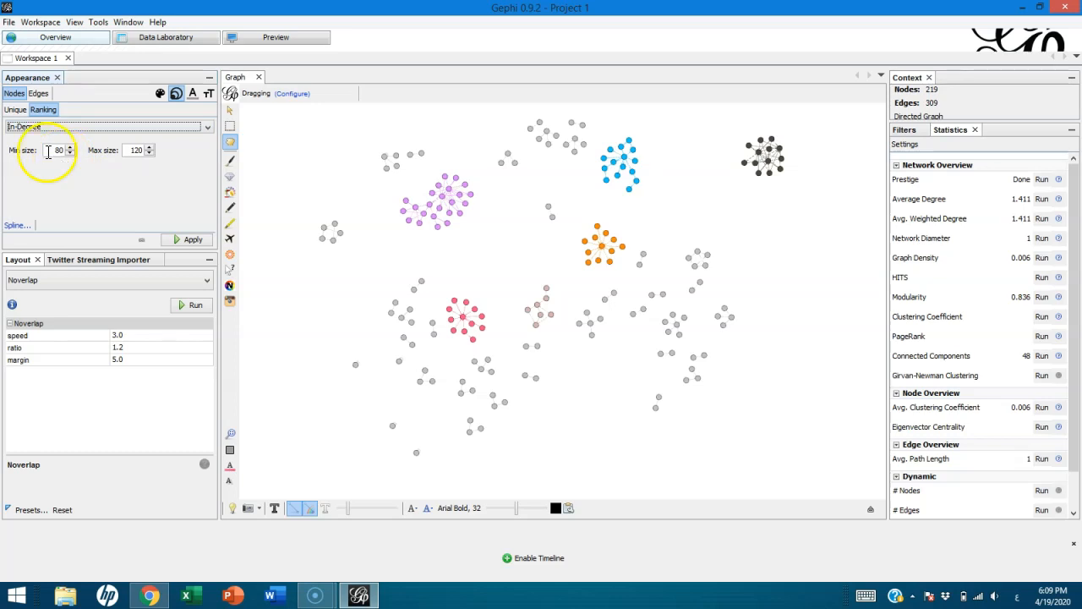
pyautogui.click(187, 239)
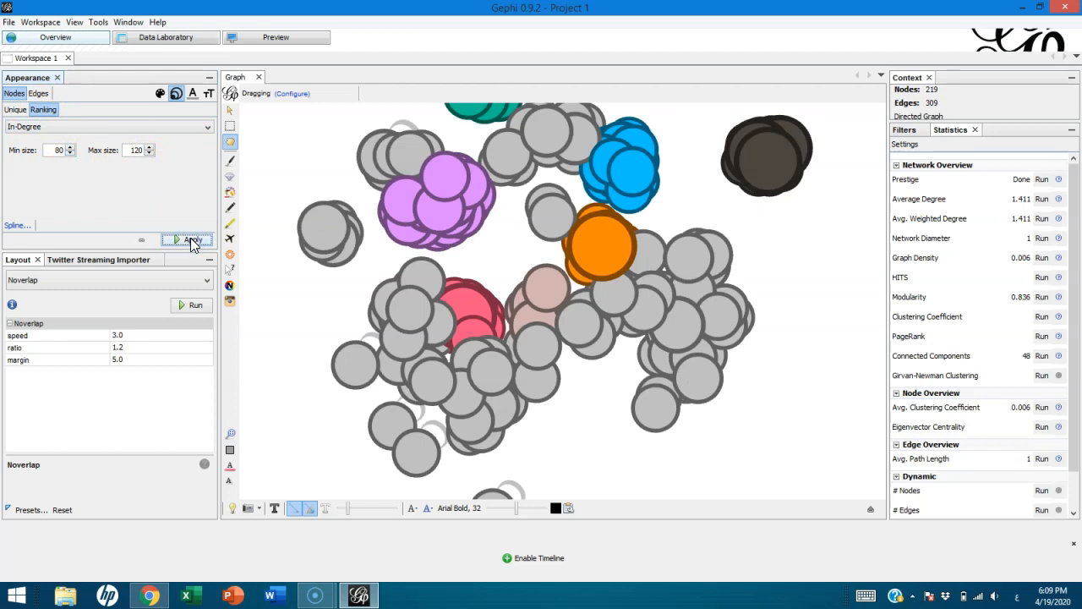
# Step: Resize the nodes by In-Degree with a minimum size of 20 and a maximum size of 80
pyautogui.click(60, 150)
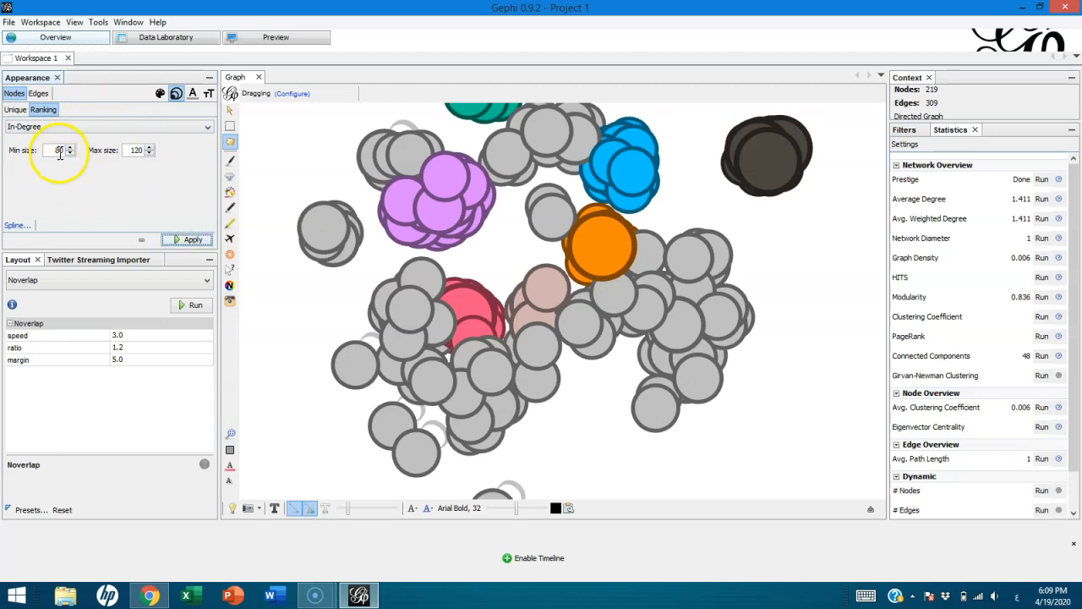
pyautogui.doubleClick(60, 151)
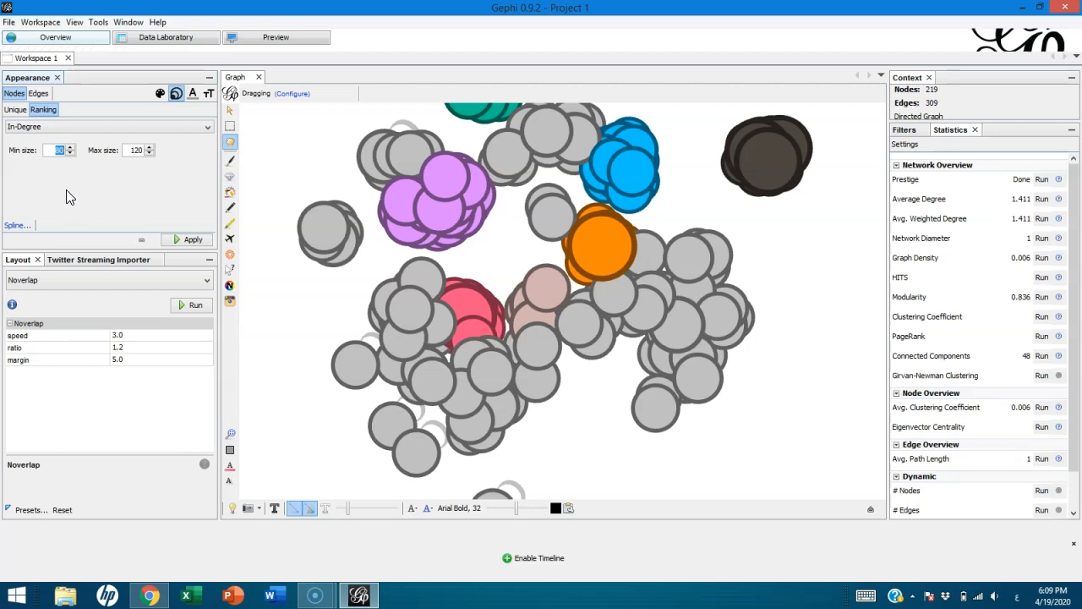
pyautogui.write('20')
pyautogui.doubleClick(138, 150)
pyautogui.click(186, 240)
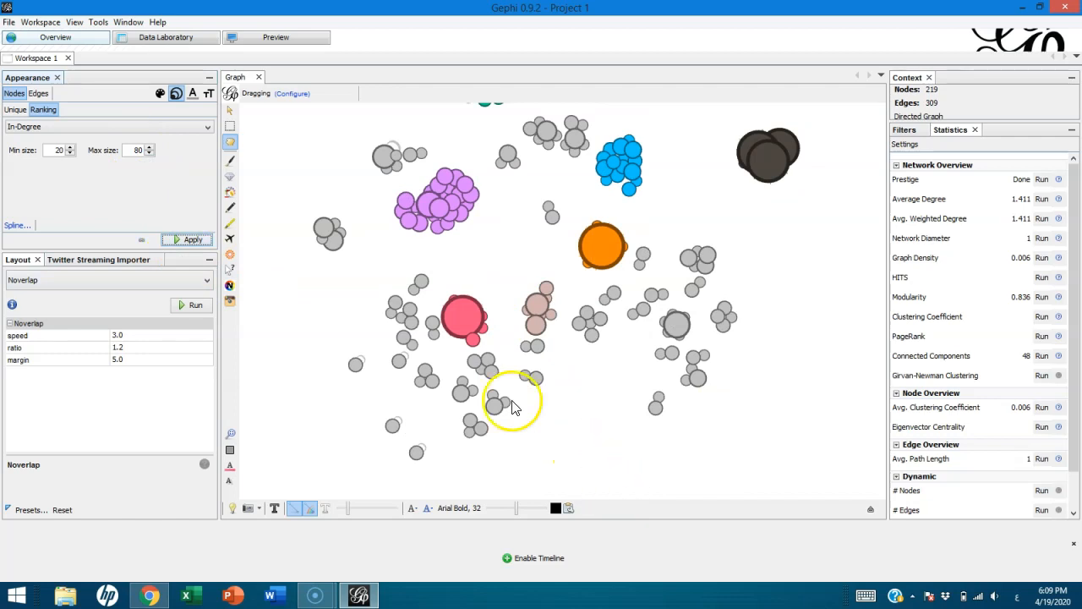
# Step: Reduce the In-Degree node sizing to a maximum of 50 and a minimum of 15, and apply it to the graph
pyautogui.click(141, 150)
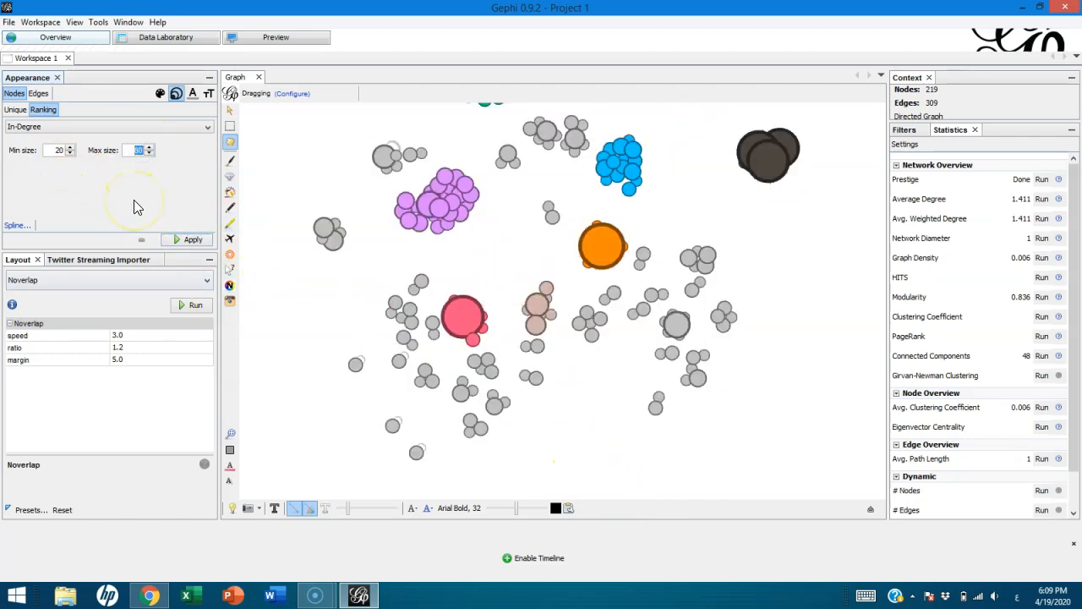
pyautogui.click(192, 239)
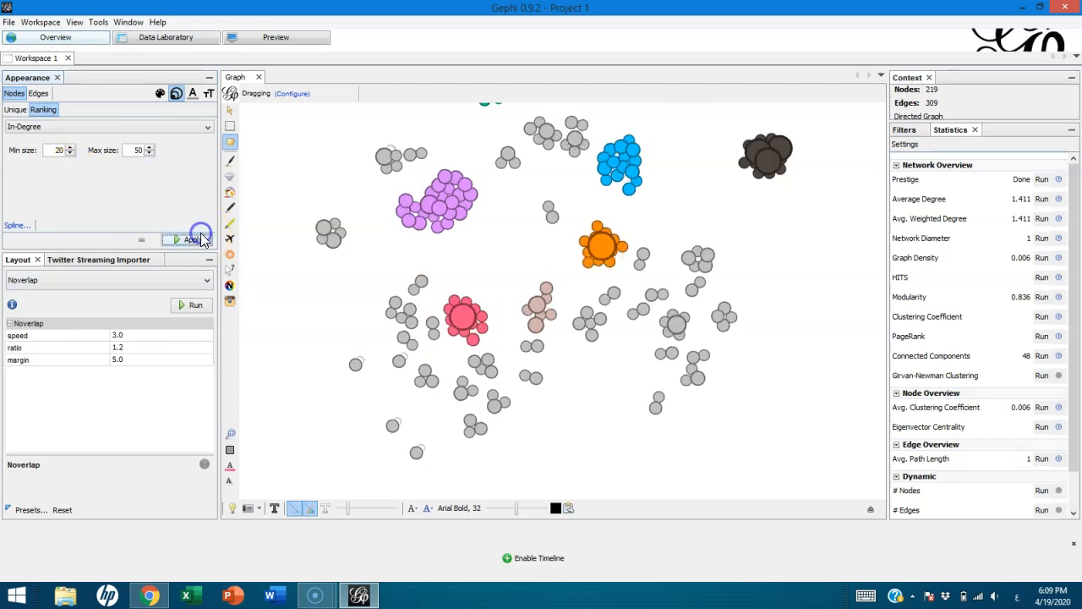
pyautogui.click(55, 147)
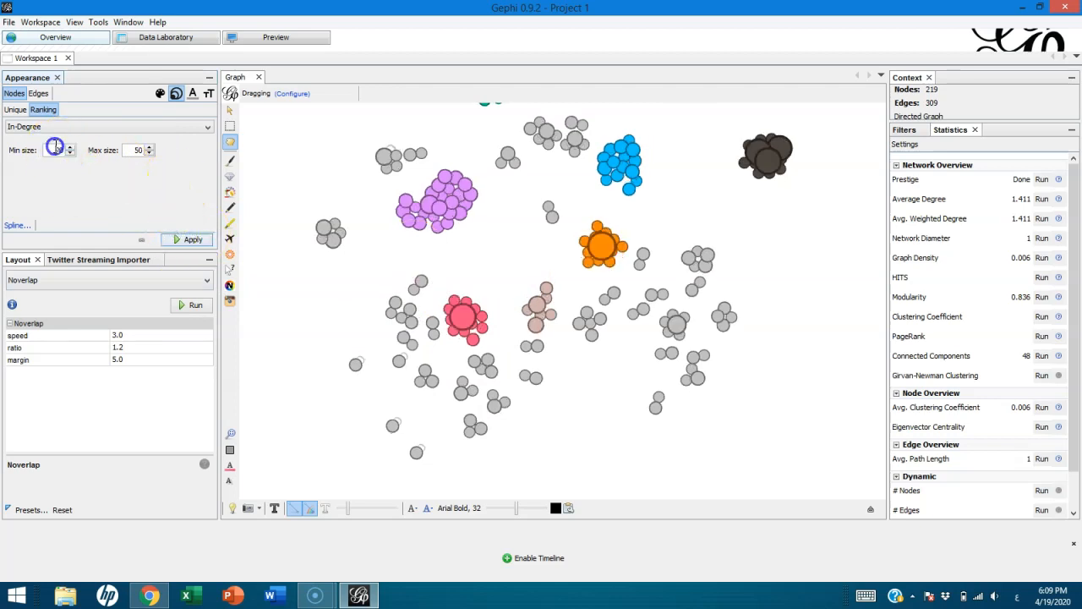
pyautogui.write('15')
pyautogui.click(108, 217)
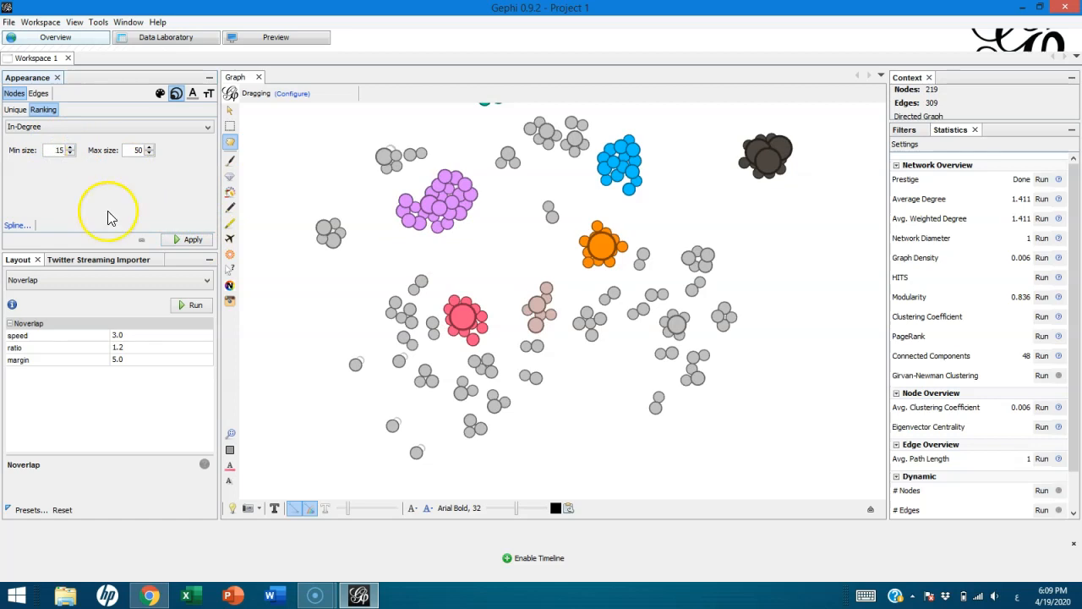
pyautogui.click(73, 187)
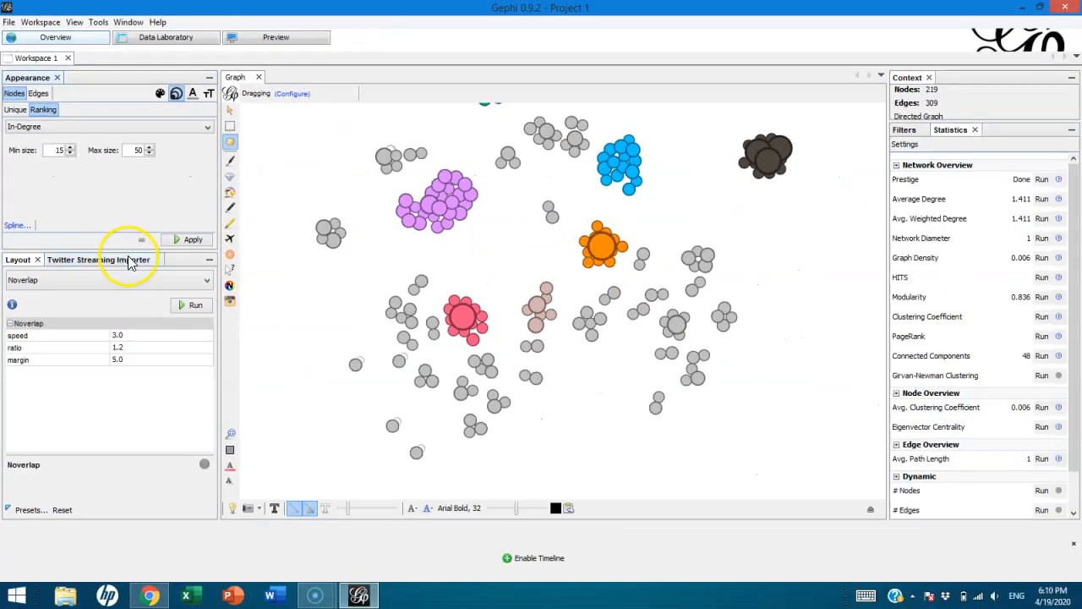
pyautogui.click(189, 240)
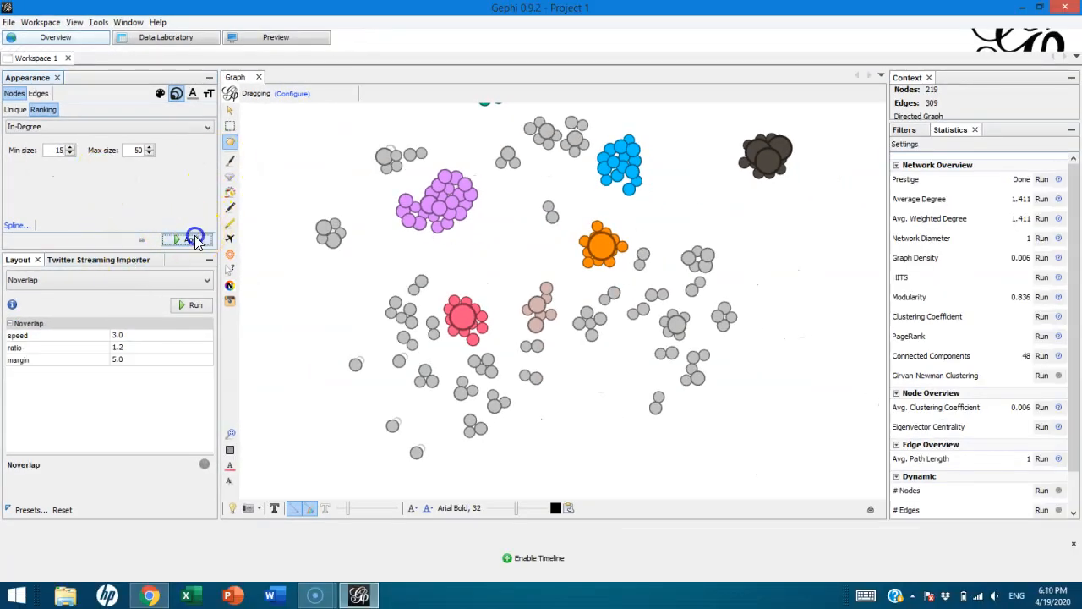
pyautogui.moveTo(544, 218); pyautogui.dragTo(539, 241)
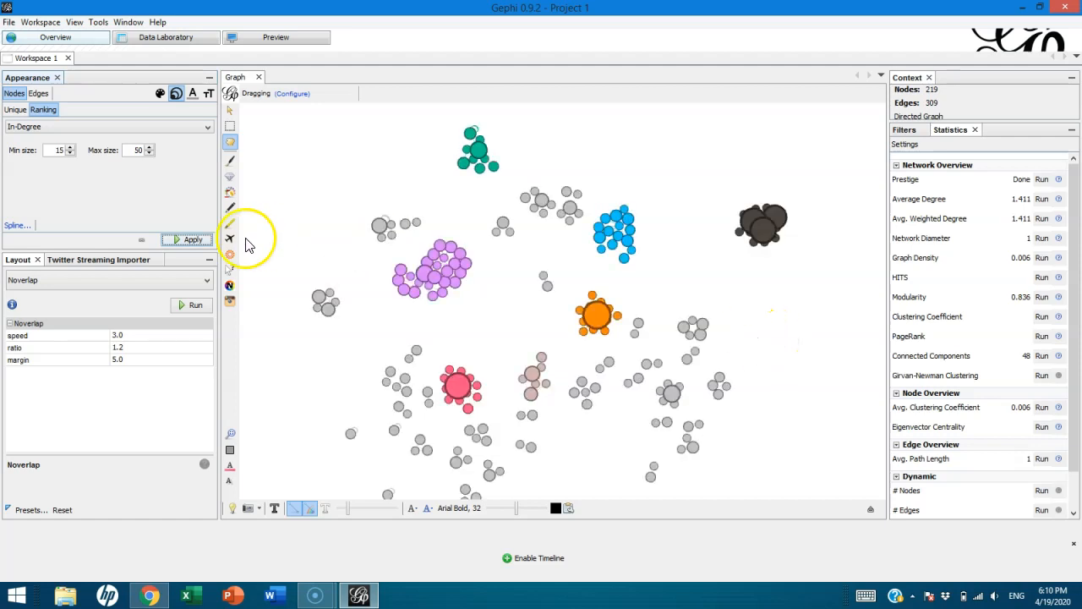
# Step: Switch the node size ranking to Out-Degree and apply it with the same size range
pyautogui.click(71, 128)
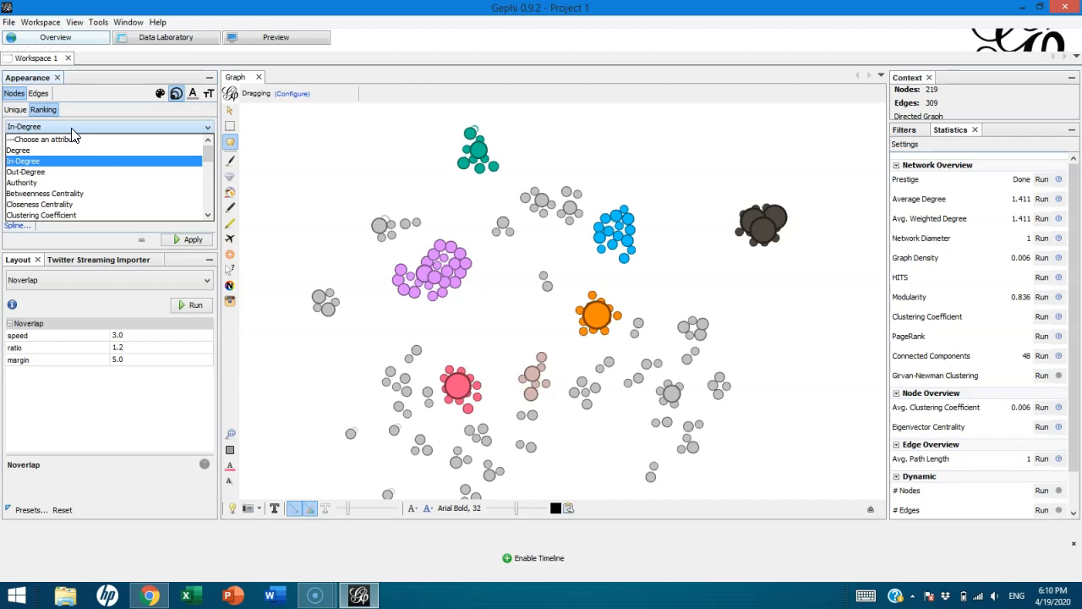
pyautogui.click(27, 171)
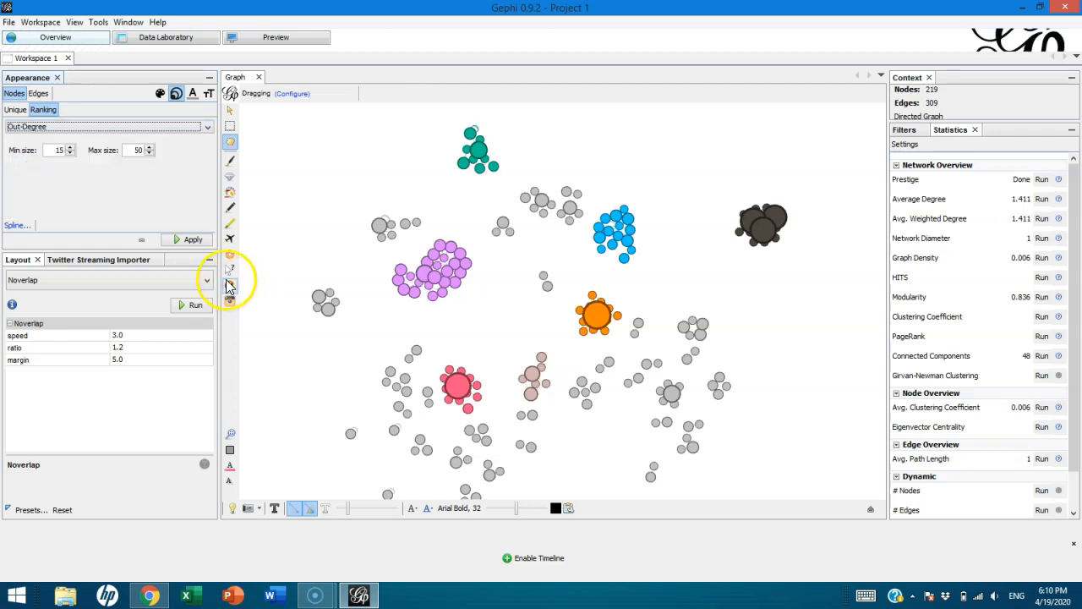
pyautogui.click(191, 240)
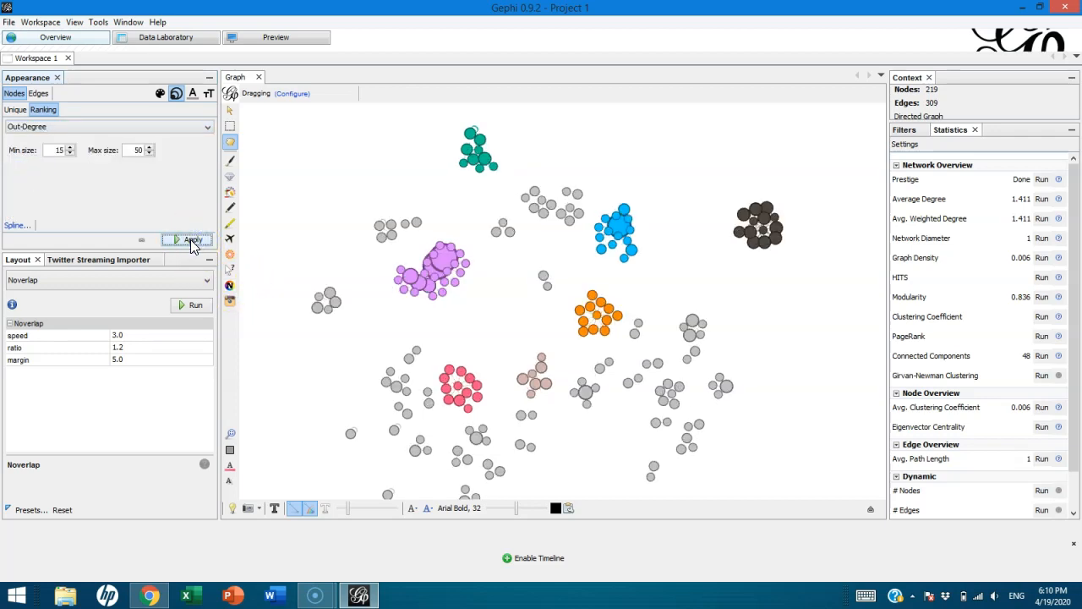
pyautogui.moveTo(443, 257); pyautogui.dragTo(442, 267)
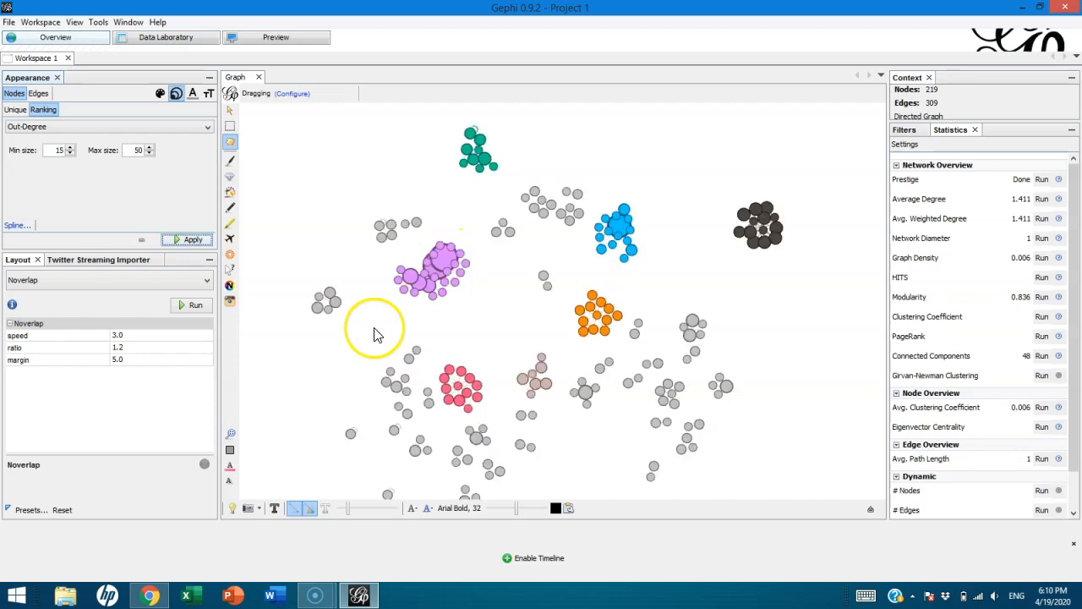
# Step: Return the node size ranking to In-Degree and apply it to the graph
pyautogui.click(68, 128)
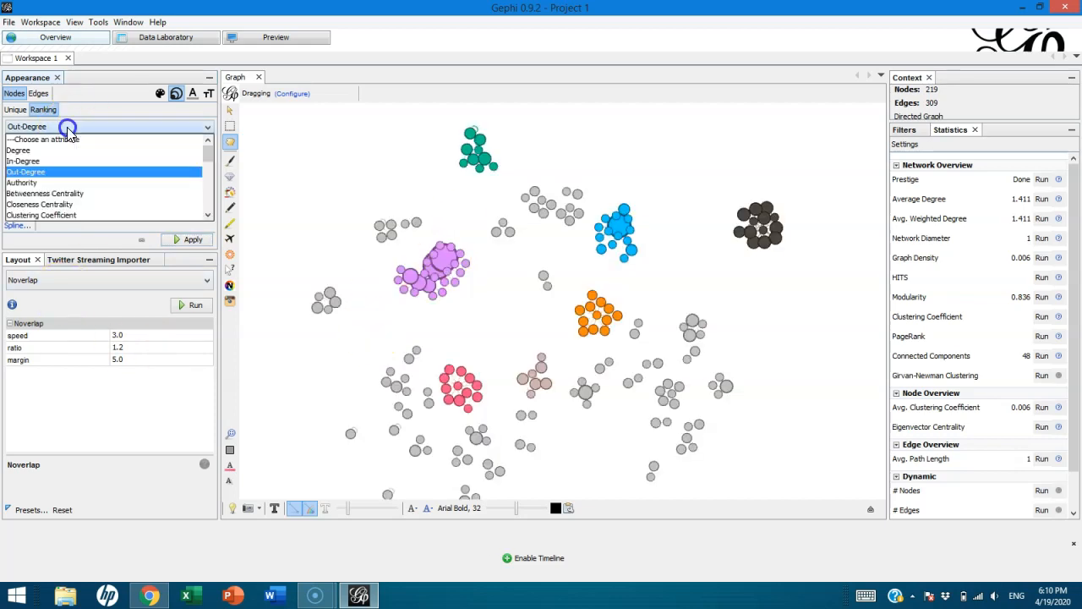
pyautogui.click(38, 169)
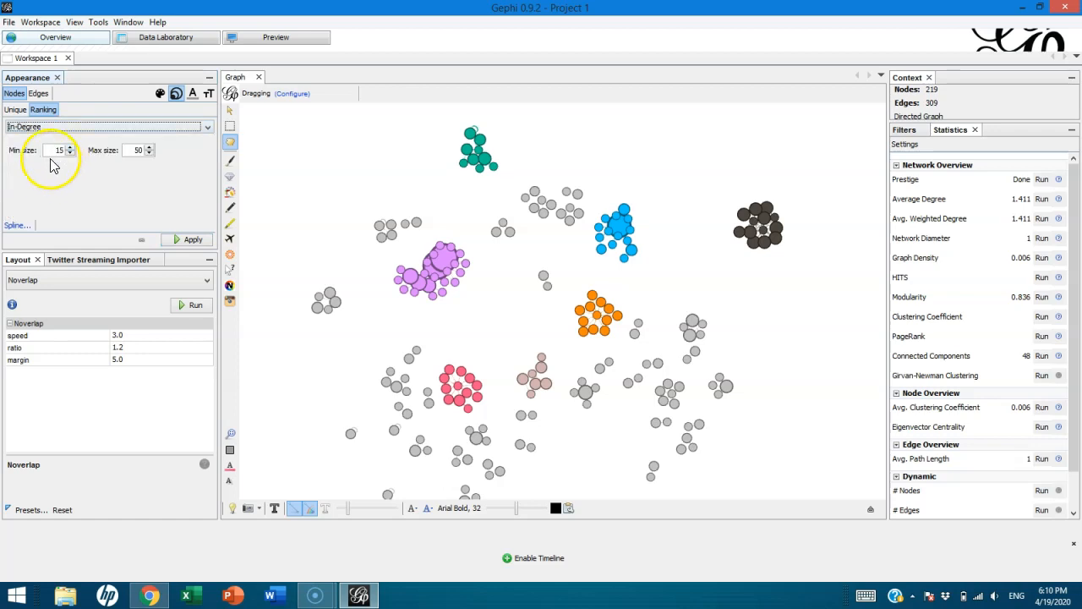
pyautogui.click(180, 239)
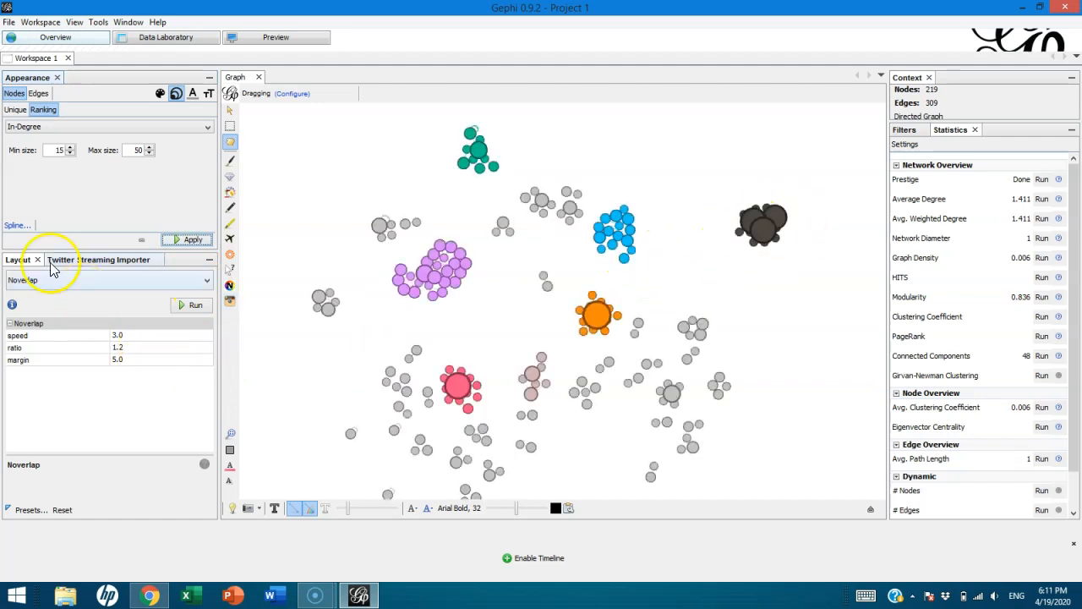
# Step: Run the Noverlap layout again to separate the resized nodes, and view the dark cluster more closely
pyautogui.click(28, 279)
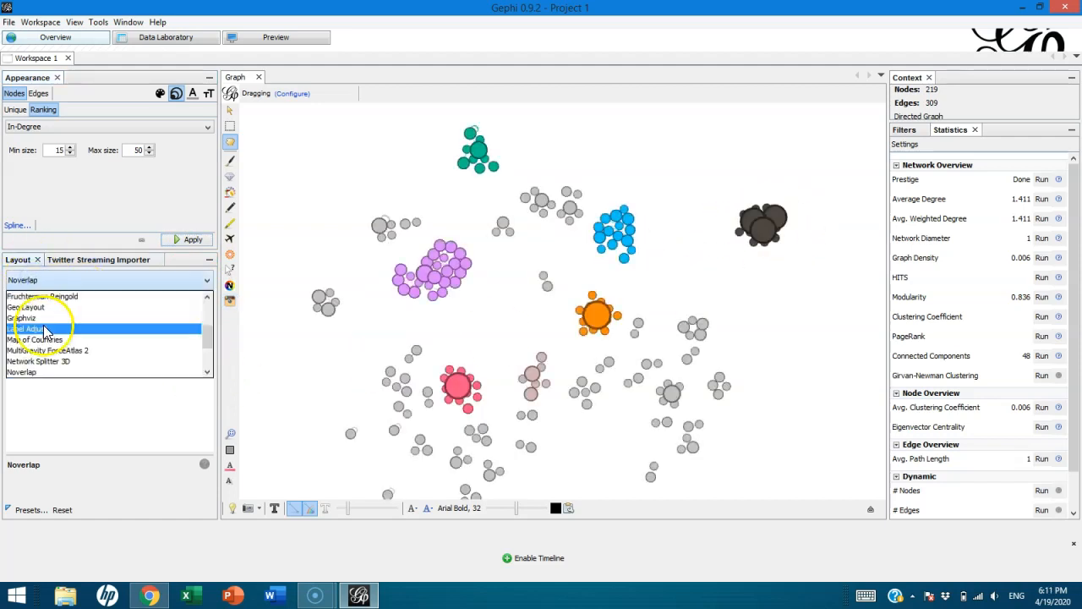
pyautogui.click(38, 361)
pyautogui.press('Down')
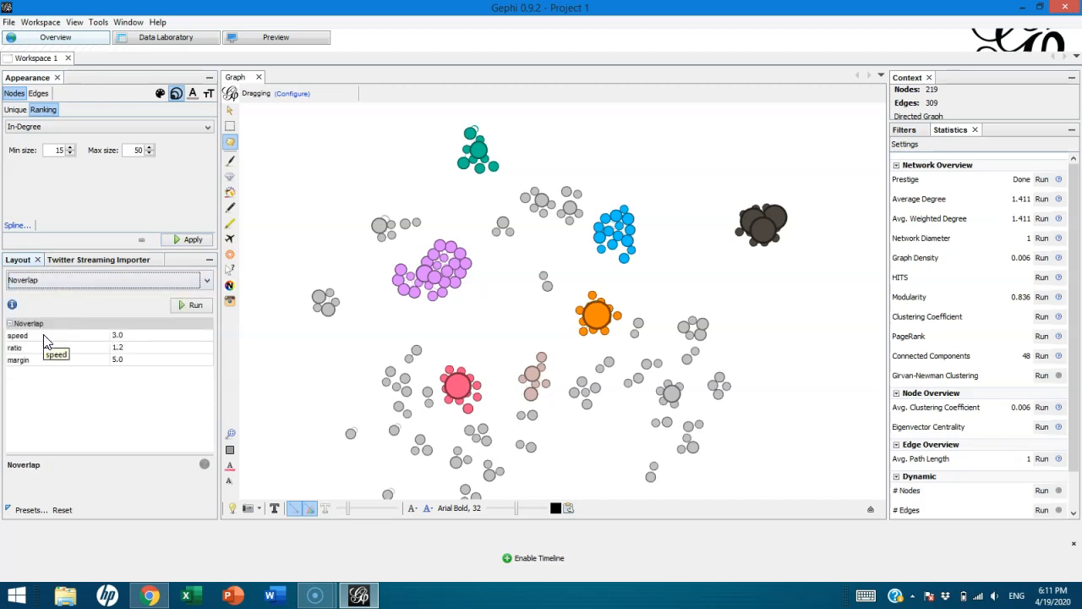
pyautogui.click(176, 305)
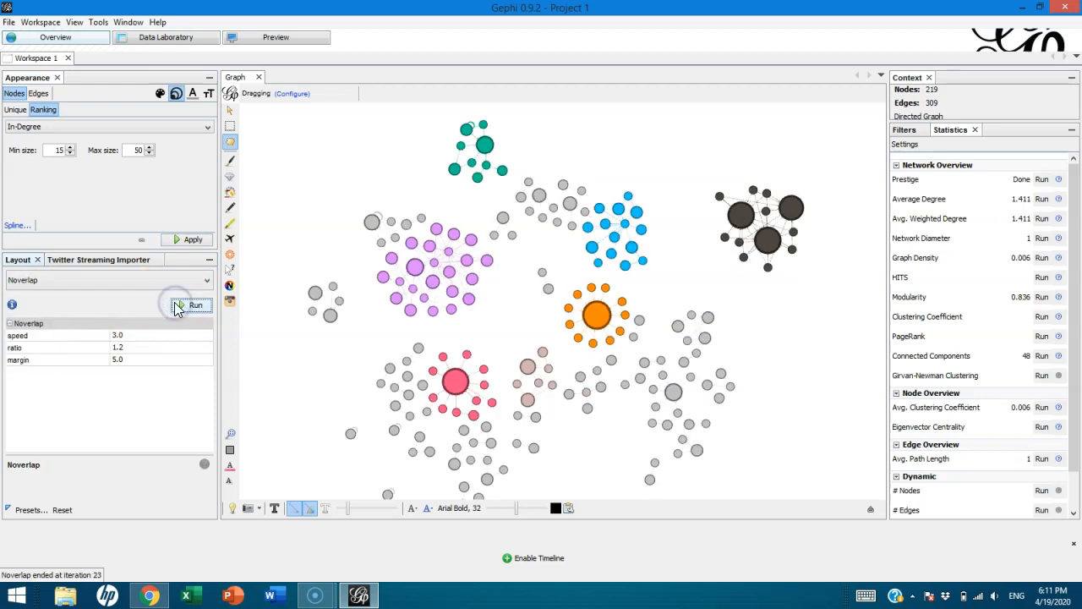
pyautogui.scroll(2, 748, 271)
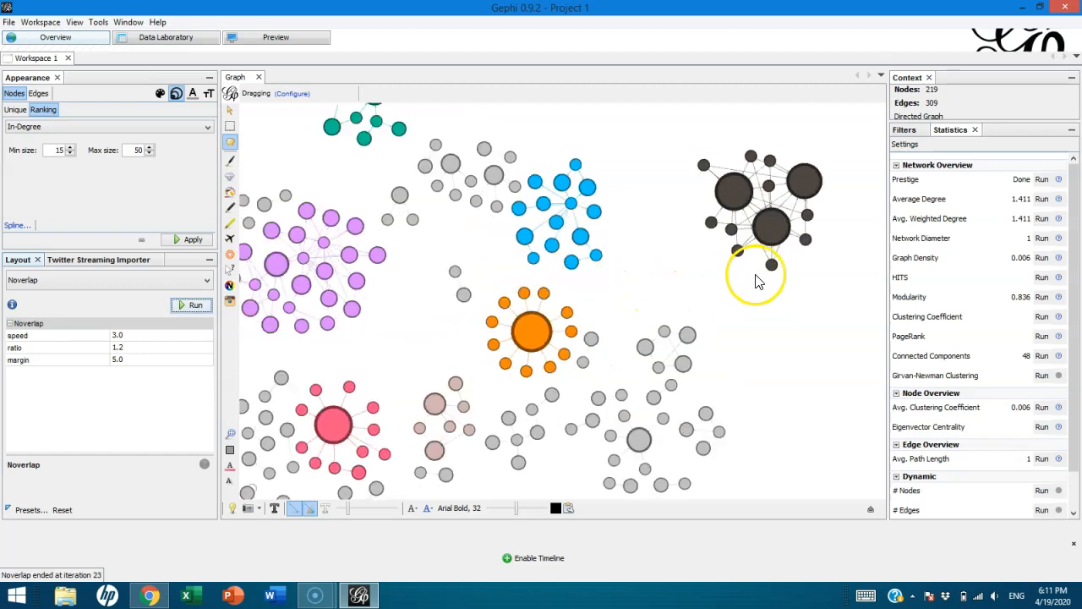
pyautogui.scroll(3, 737, 248)
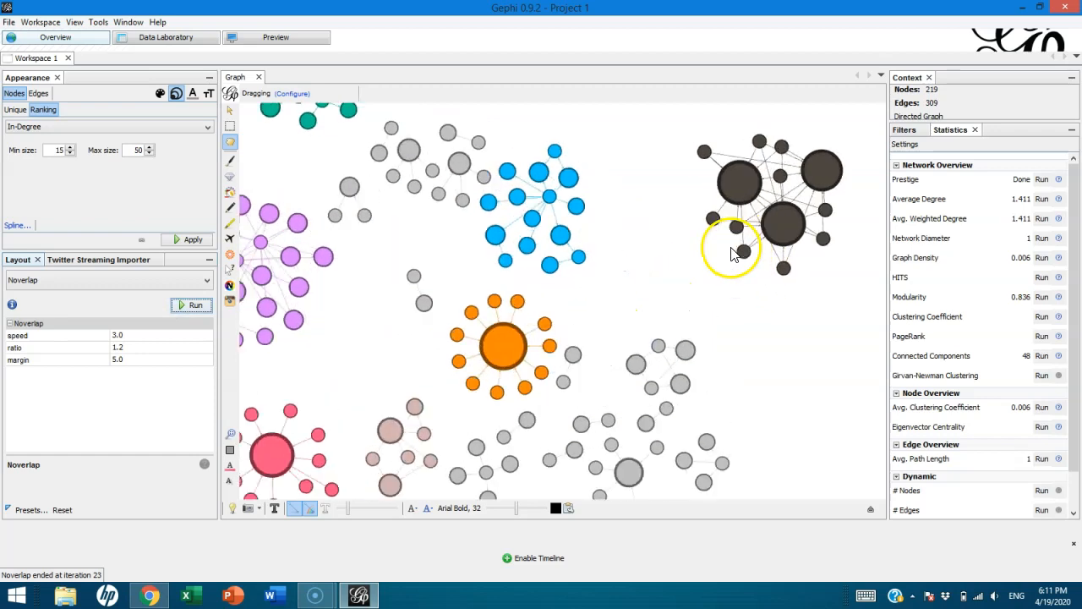